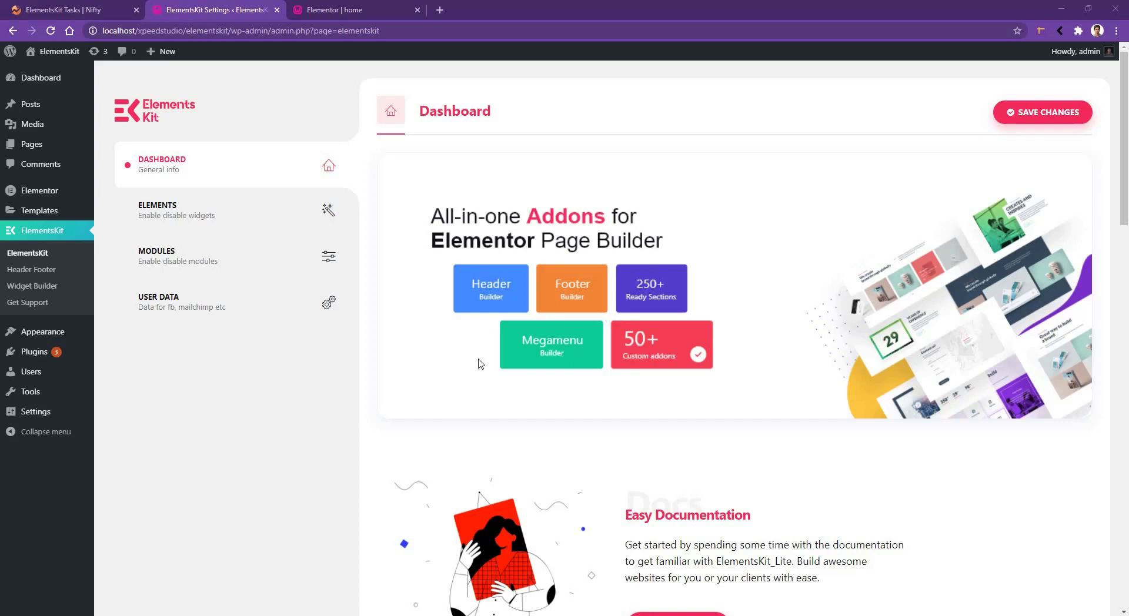
# Switch to the 'Elementor | home' browser tab to bring up the home page editor.
pyautogui.hotkey('ctrl', 'Tab')
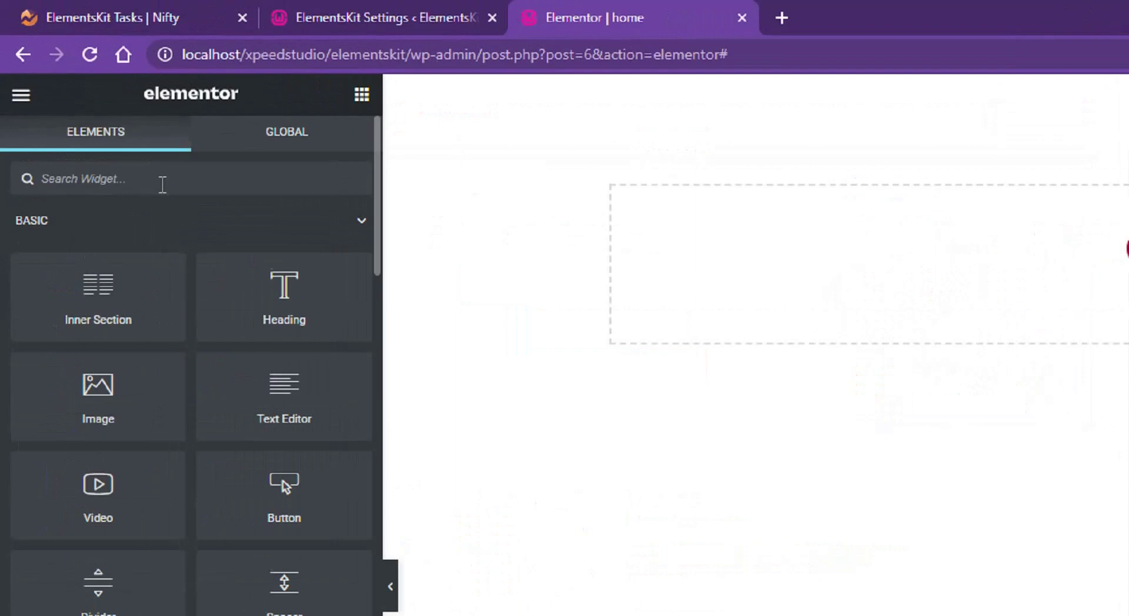
# Search widgets for 'icon' and drag the EKIT Icon Box onto the empty section.
pyautogui.write('icon')
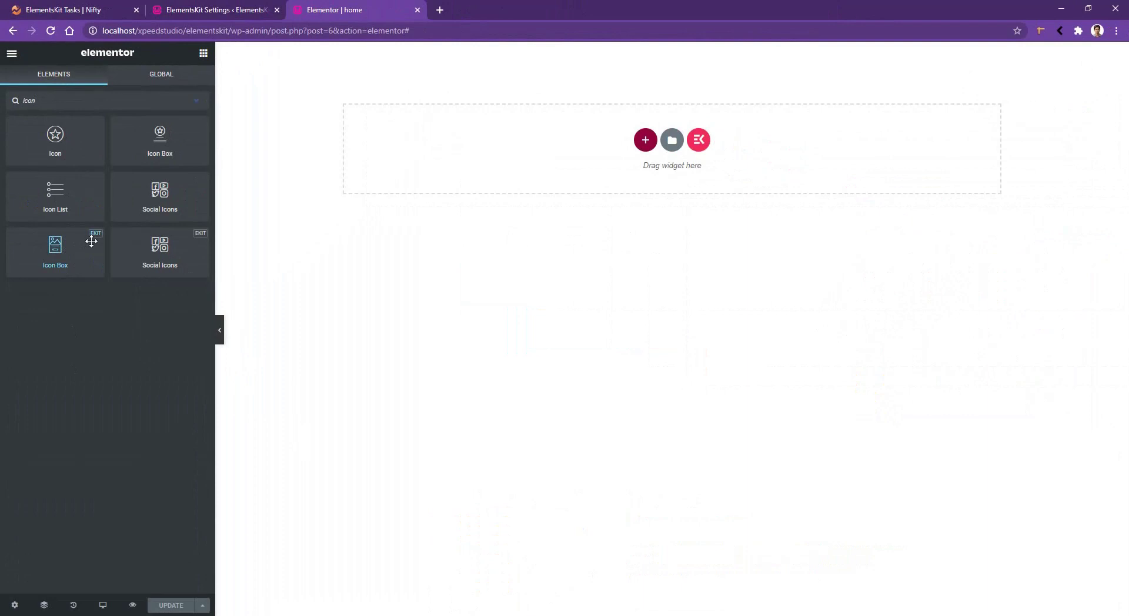
pyautogui.moveTo(92, 242); pyautogui.dragTo(559, 153)
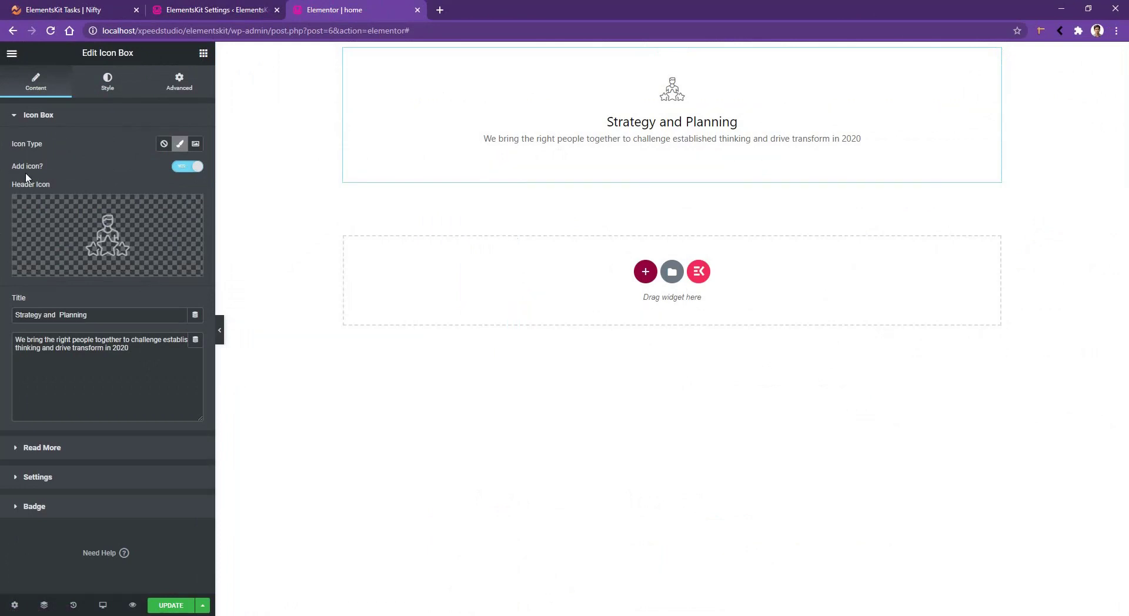
# Try the Image and None header types, then return to Icon with a phone icon.
pyautogui.moveTo(137, 227)
pyautogui.click(195, 146)
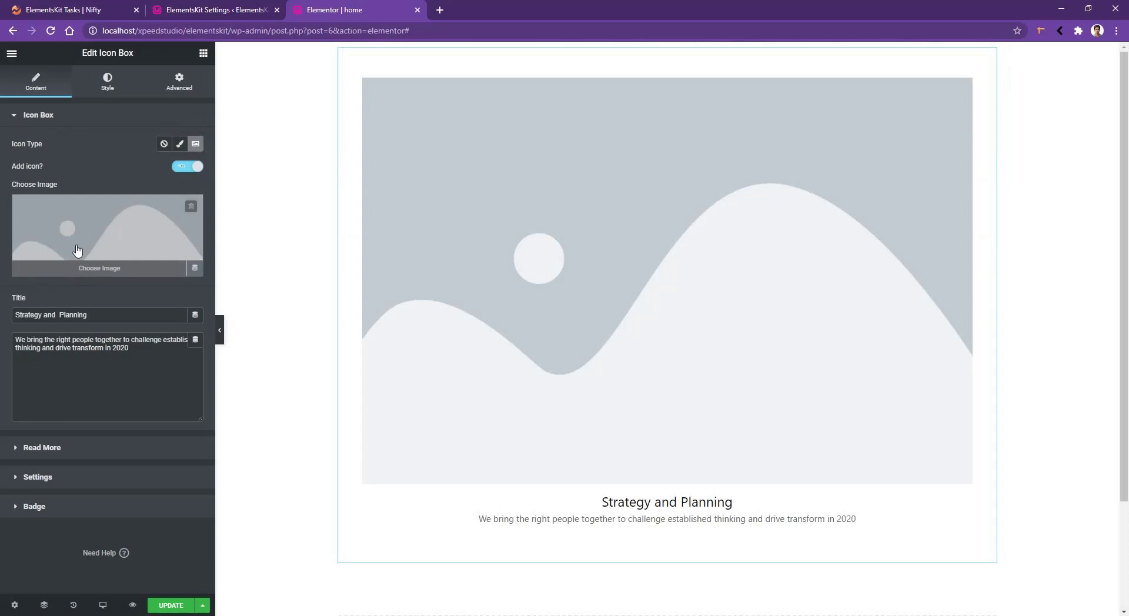
pyautogui.click(164, 145)
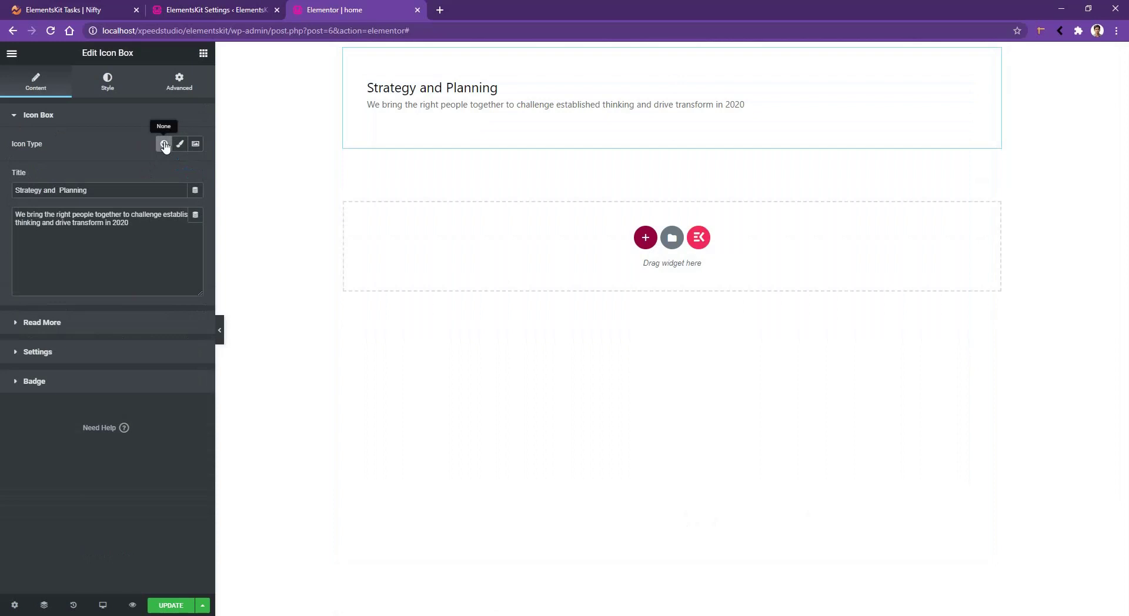
pyautogui.click(180, 144)
pyautogui.click(61, 268)
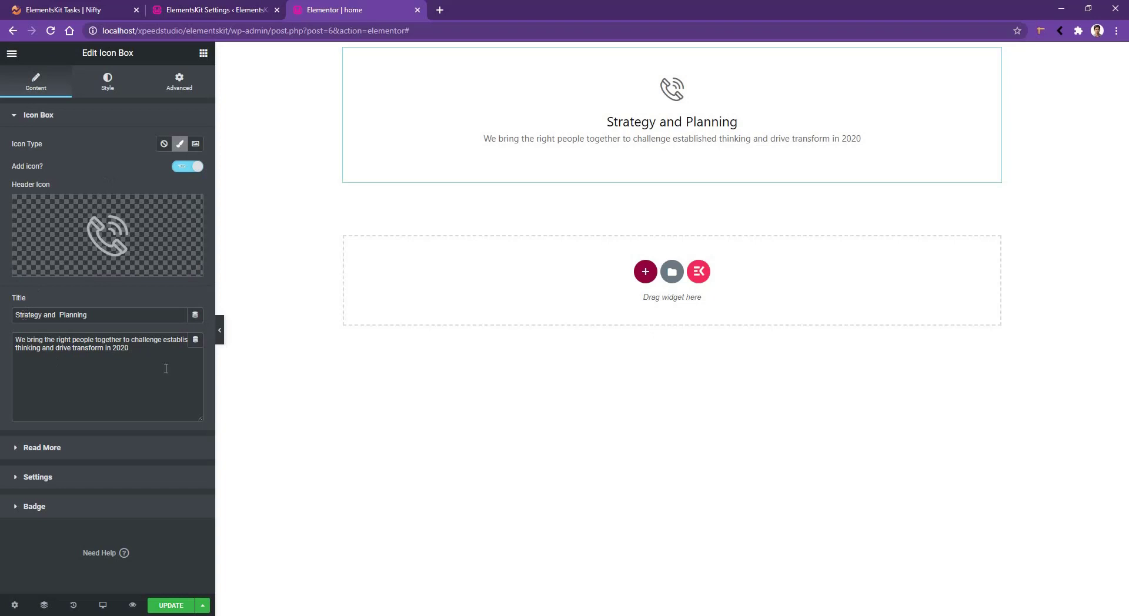
# Copy the description sentence and paste it so it appears three times.
pyautogui.tripleClick(144, 348)
pyautogui.hotkey('ctrl', 'c')
pyautogui.click(176, 352)
pyautogui.hotkey('ctrl', 'v')
pyautogui.hotkey('ctrl', 'v')
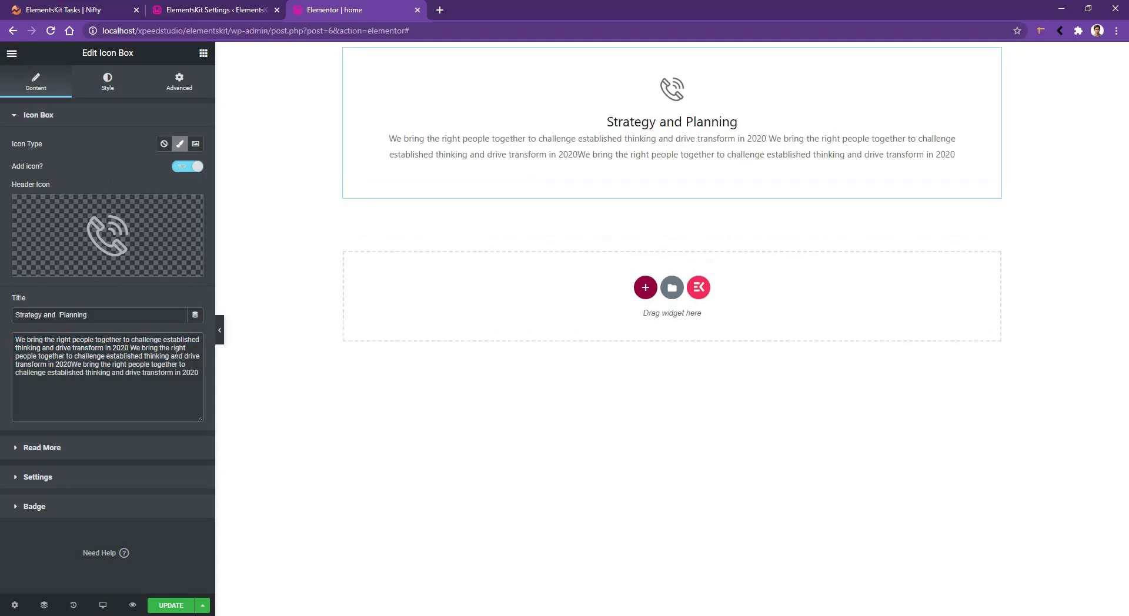
pyautogui.click(66, 451)
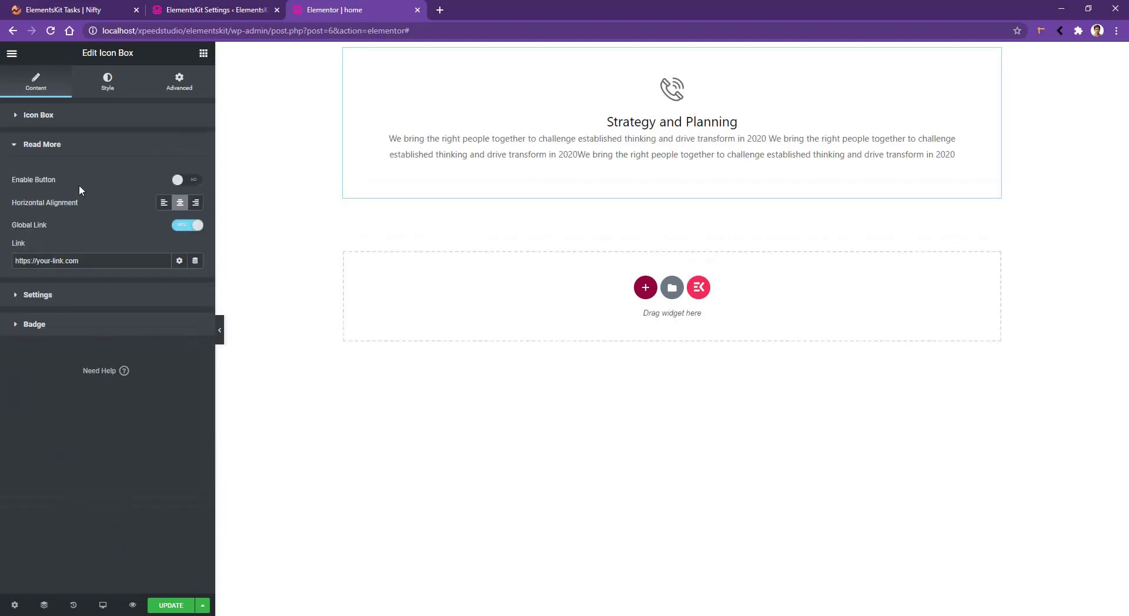
# Enable the read-more button and set it to appear only on hover.
pyautogui.click(181, 180)
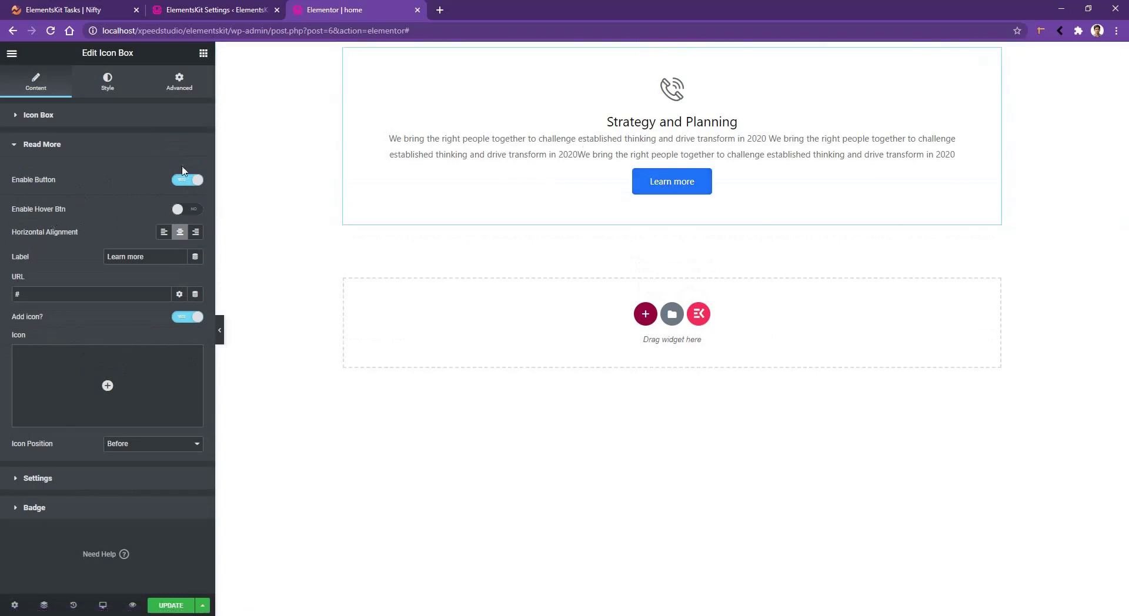
pyautogui.click(186, 209)
pyautogui.moveTo(610, 152)
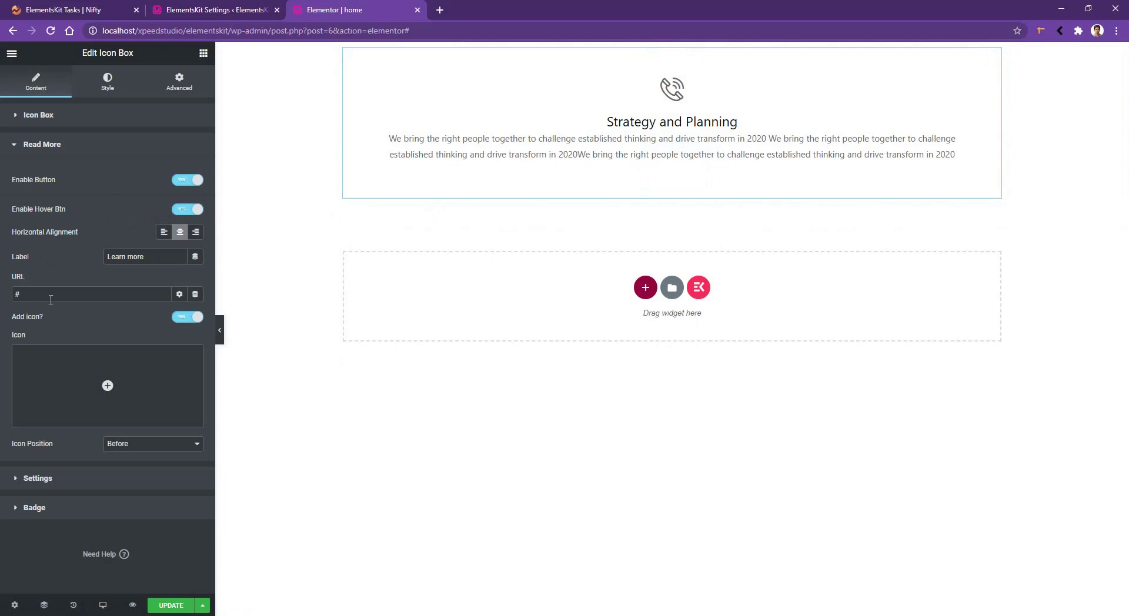
# Add a left-arrow icon after the label and rename the button 'Explore more'.
pyautogui.moveTo(103, 377)
pyautogui.click(51, 418)
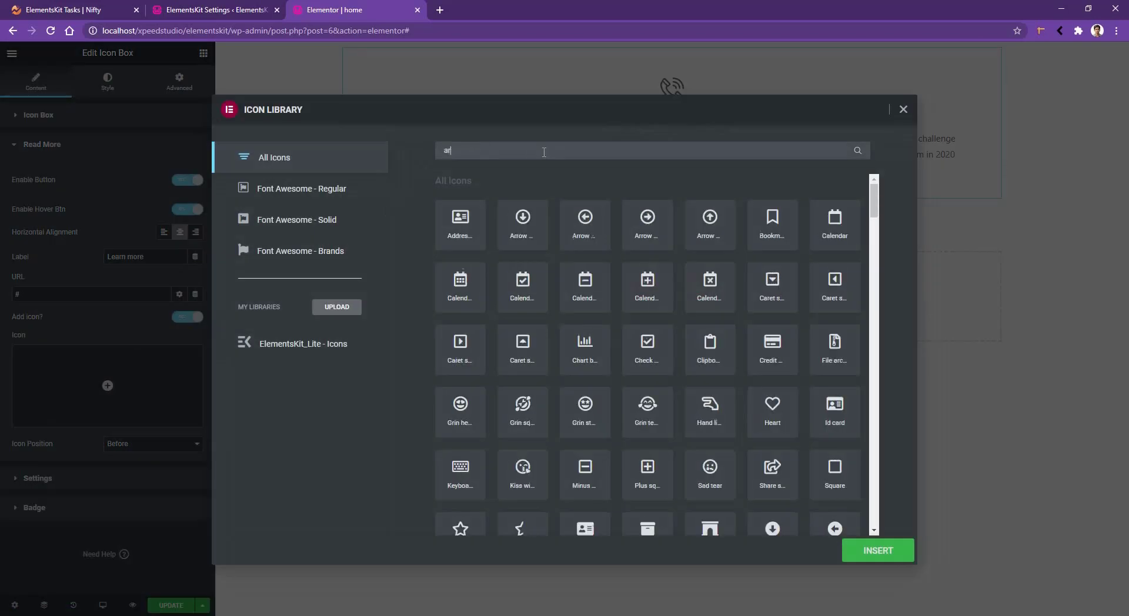
pyautogui.click(878, 550)
pyautogui.click(146, 444)
pyautogui.click(137, 464)
pyautogui.moveTo(156, 257); pyautogui.dragTo(90, 259)
pyautogui.write('Explore more')
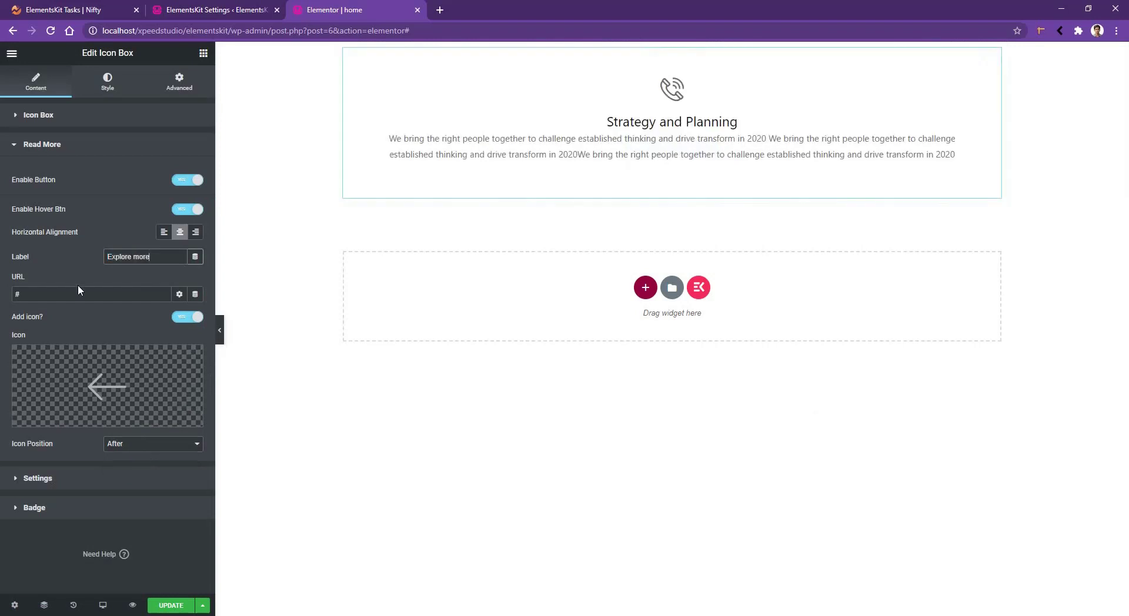
pyautogui.click(67, 480)
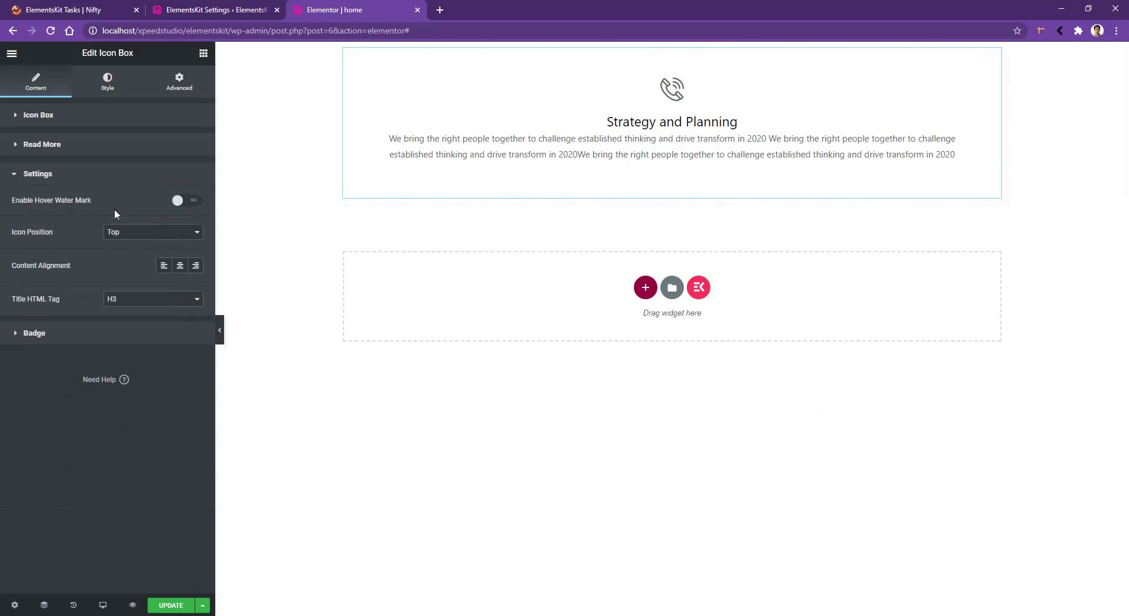
# Turn on the hover watermark and set Icon Position to Left.
pyautogui.moveTo(536, 123)
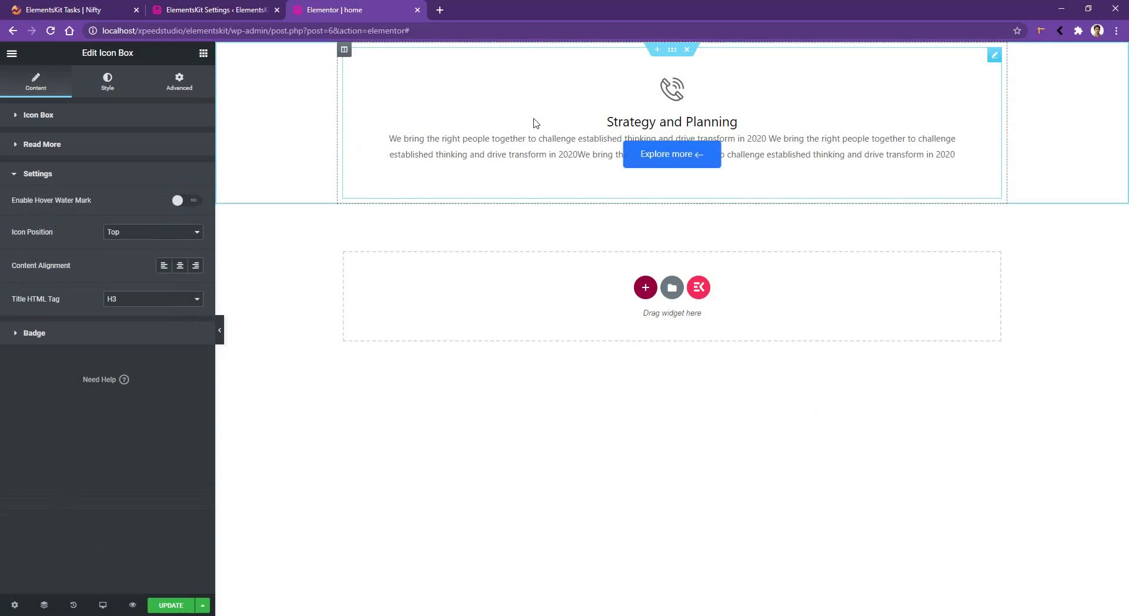
pyautogui.click(179, 200)
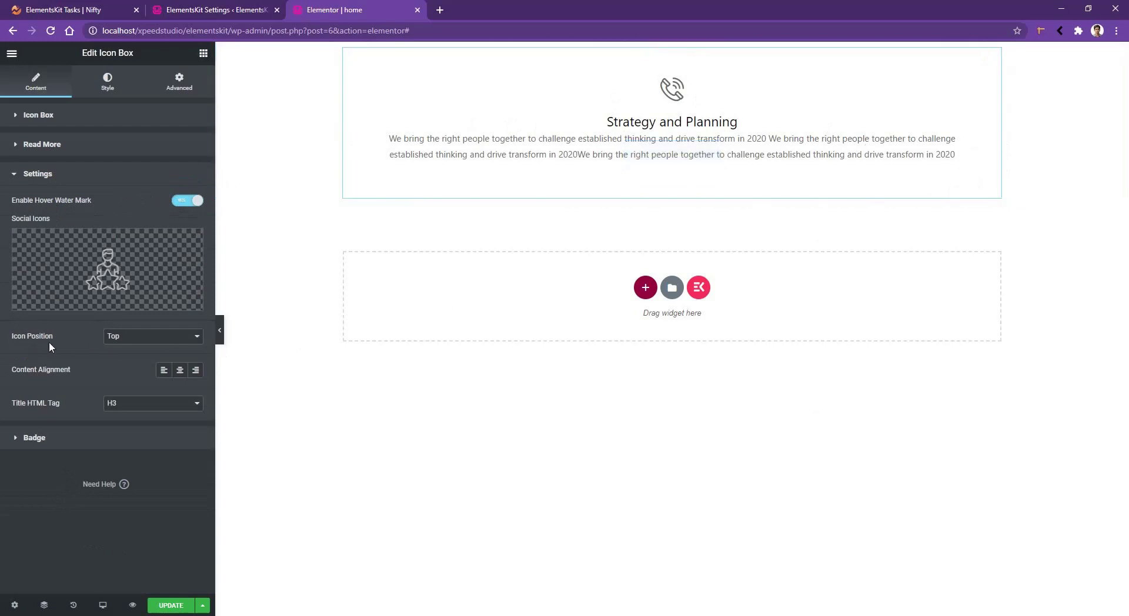
pyautogui.click(127, 342)
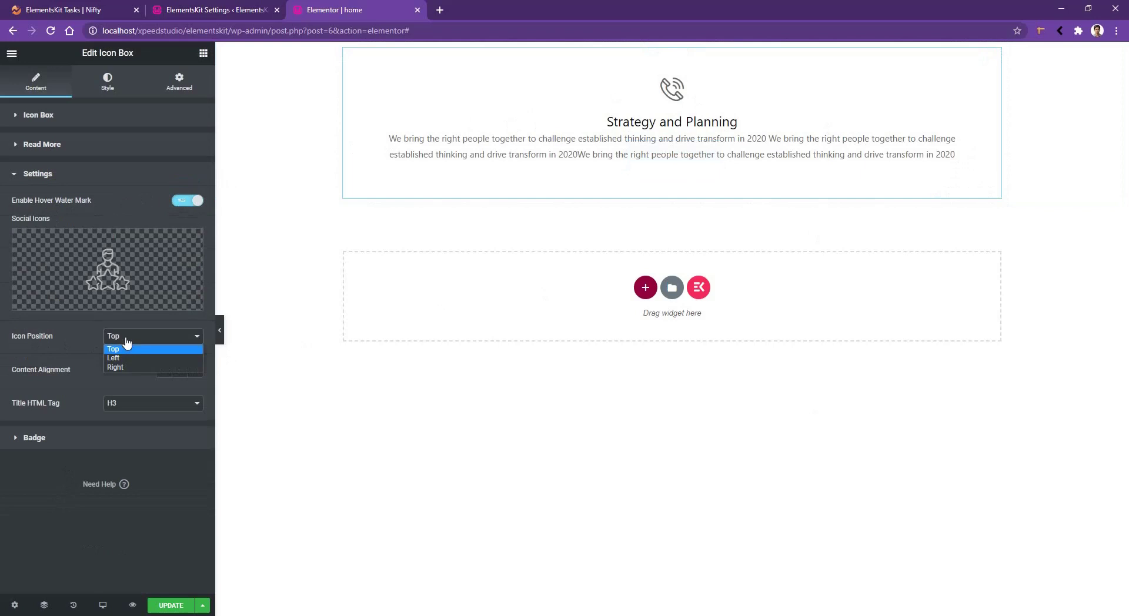
pyautogui.click(126, 357)
pyautogui.press('Up')
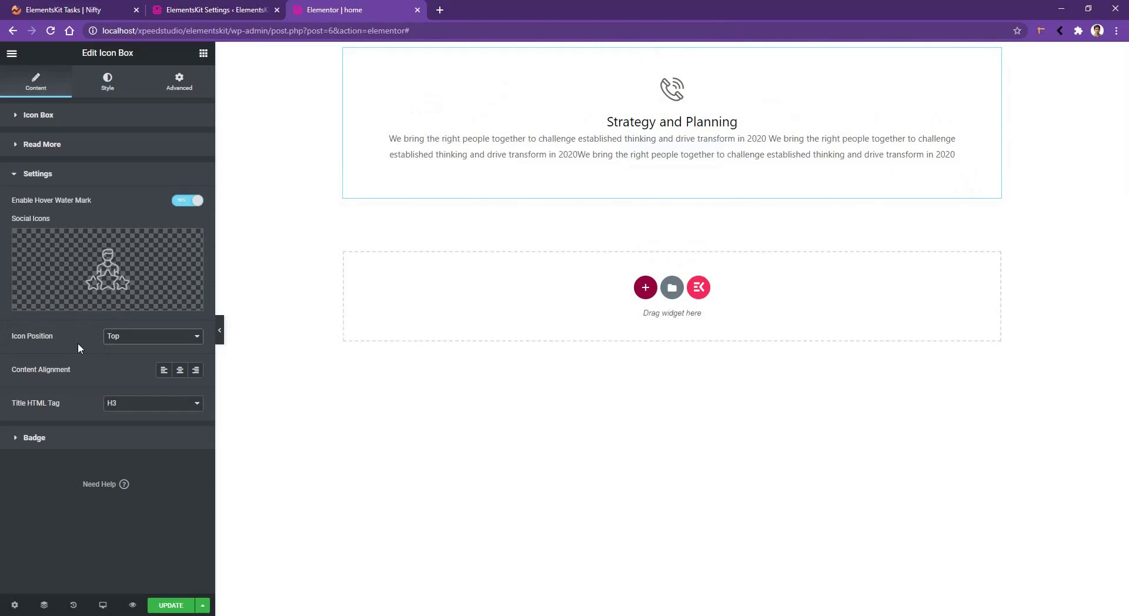
pyautogui.moveTo(629, 95)
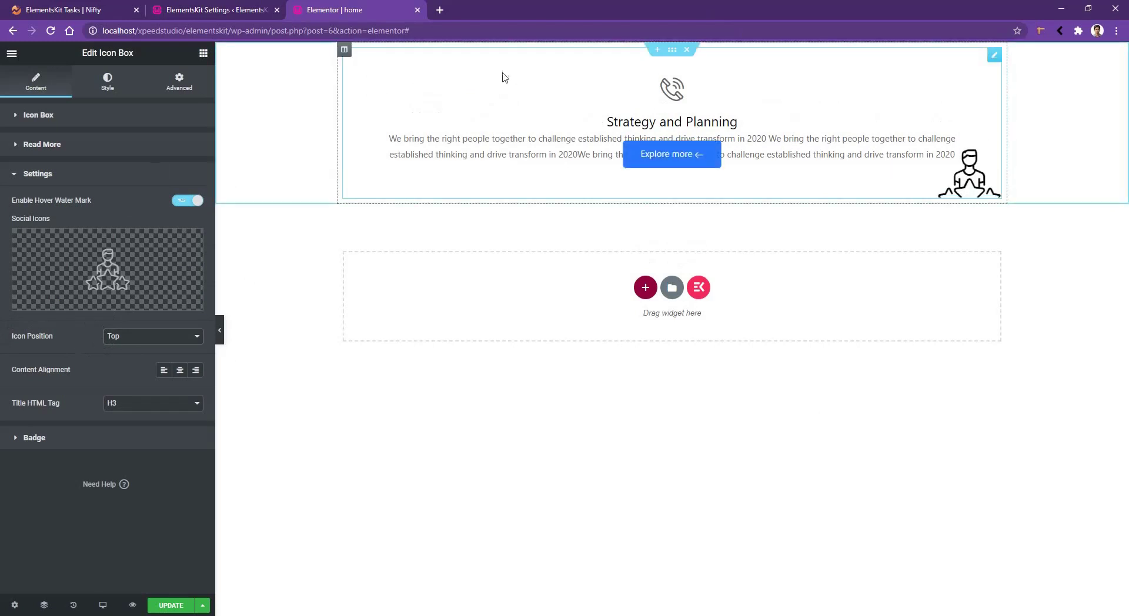
pyautogui.click(123, 340)
pyautogui.click(129, 359)
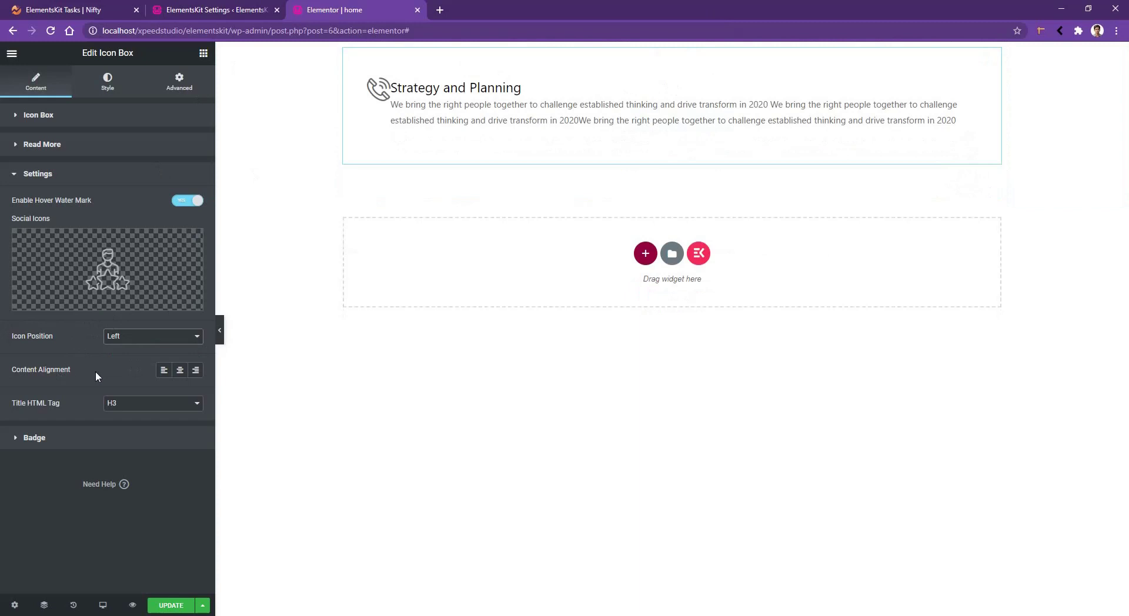
# Test right alignment, settle on left alignment, and set the title tag to H2.
pyautogui.click(196, 370)
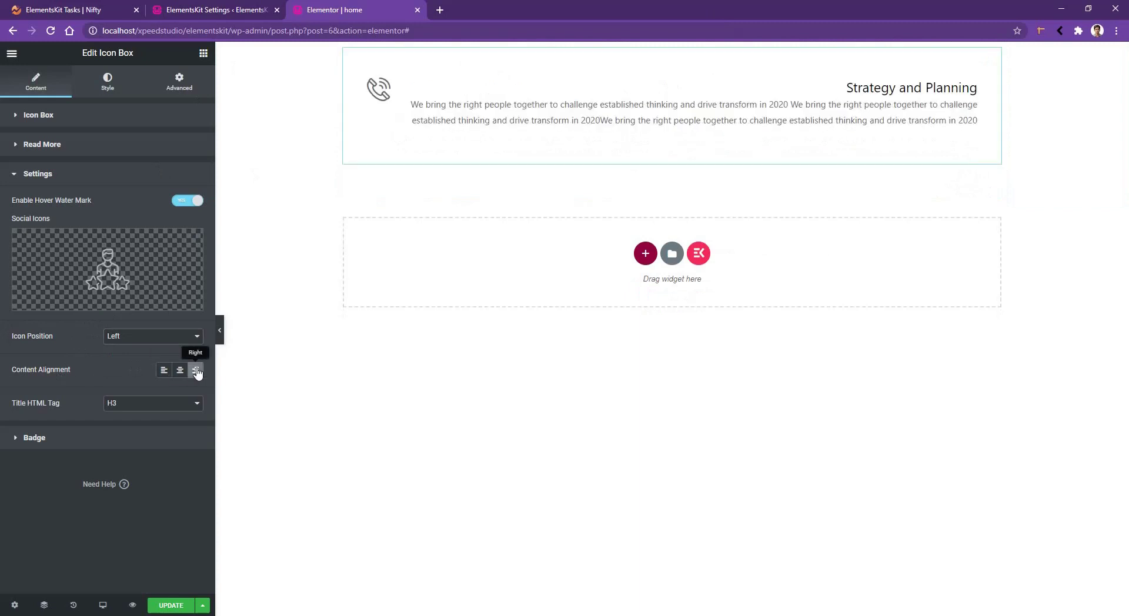
pyautogui.moveTo(876, 84)
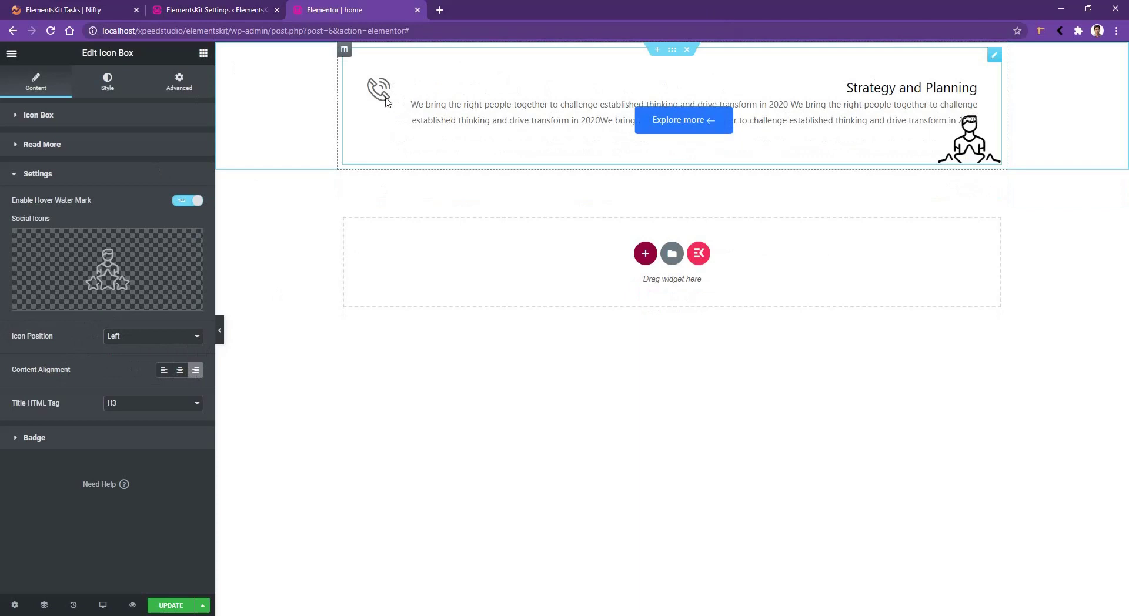
pyautogui.click(163, 370)
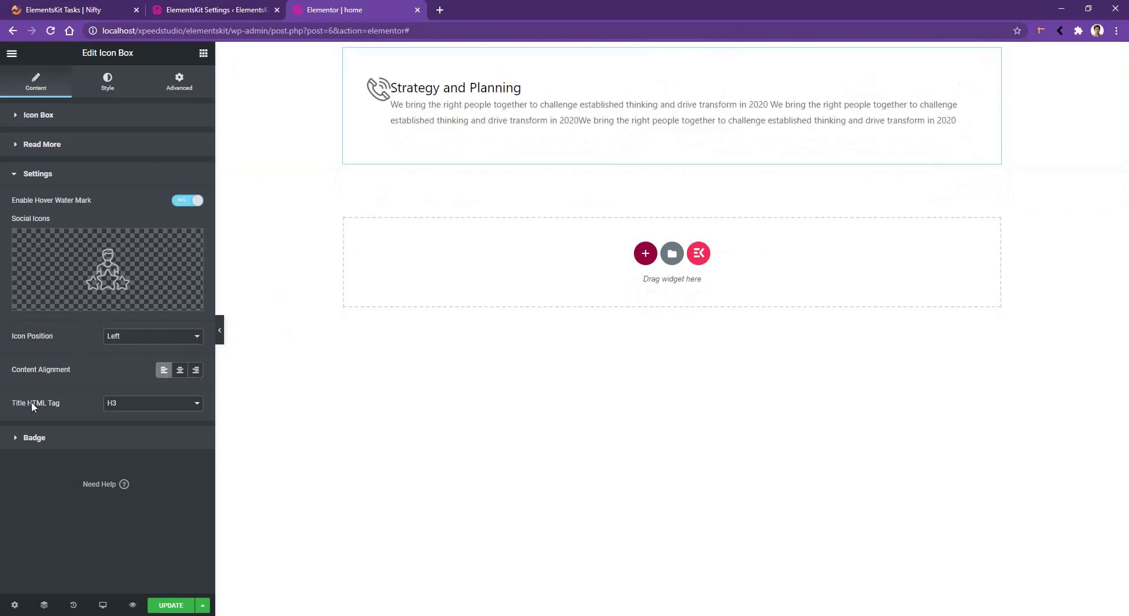
pyautogui.click(119, 405)
pyautogui.click(121, 425)
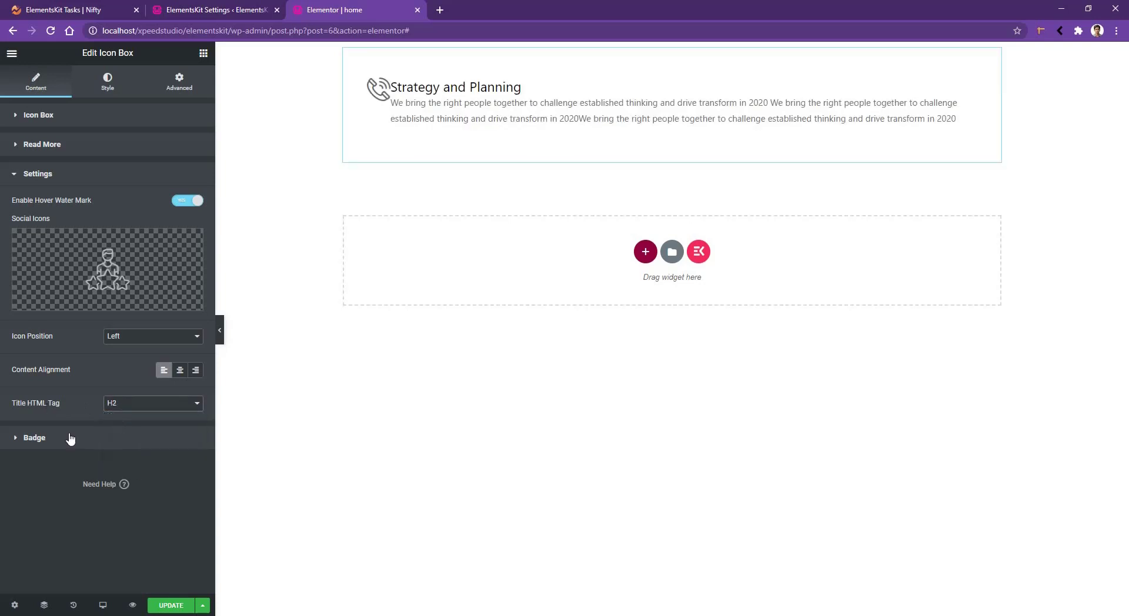
# Show the EXCLUSIVE badge and position it at the Top Right of the icon box.
pyautogui.click(32, 440)
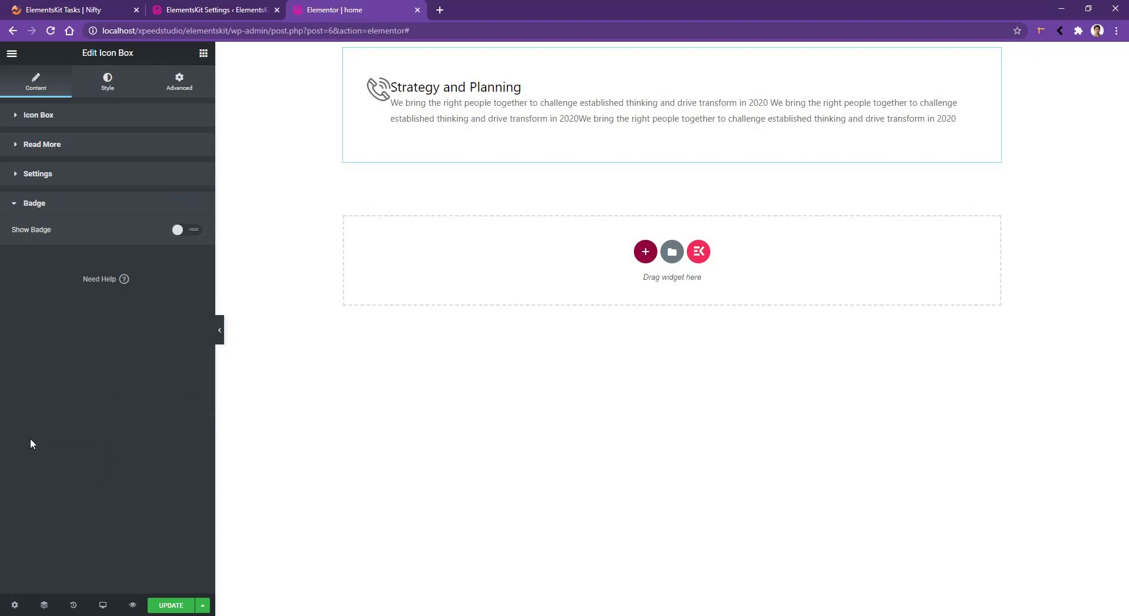
pyautogui.click(179, 230)
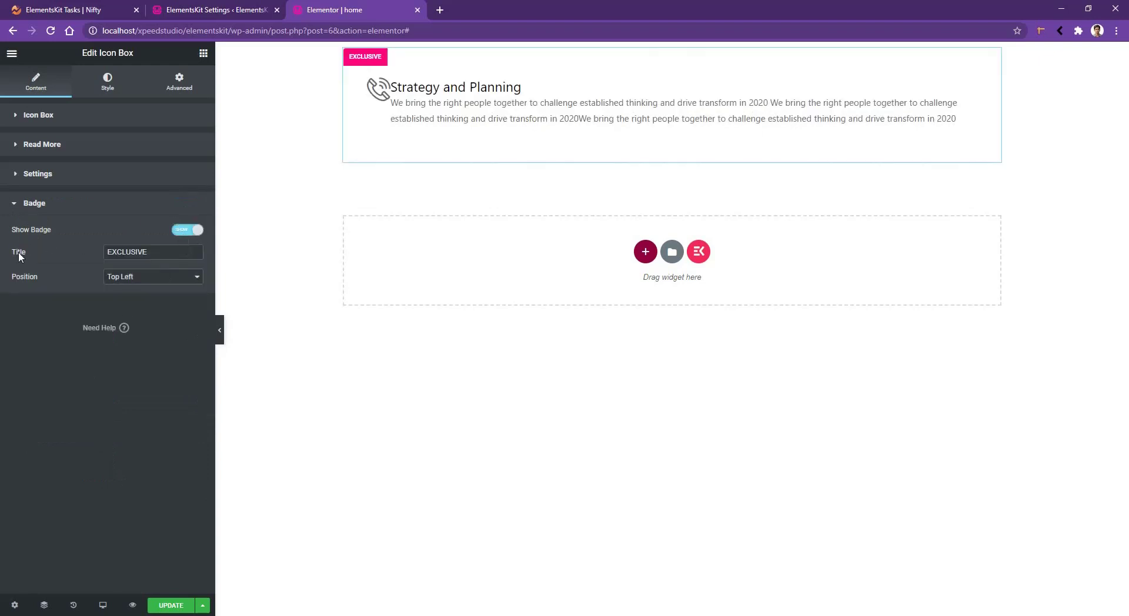
pyautogui.click(129, 277)
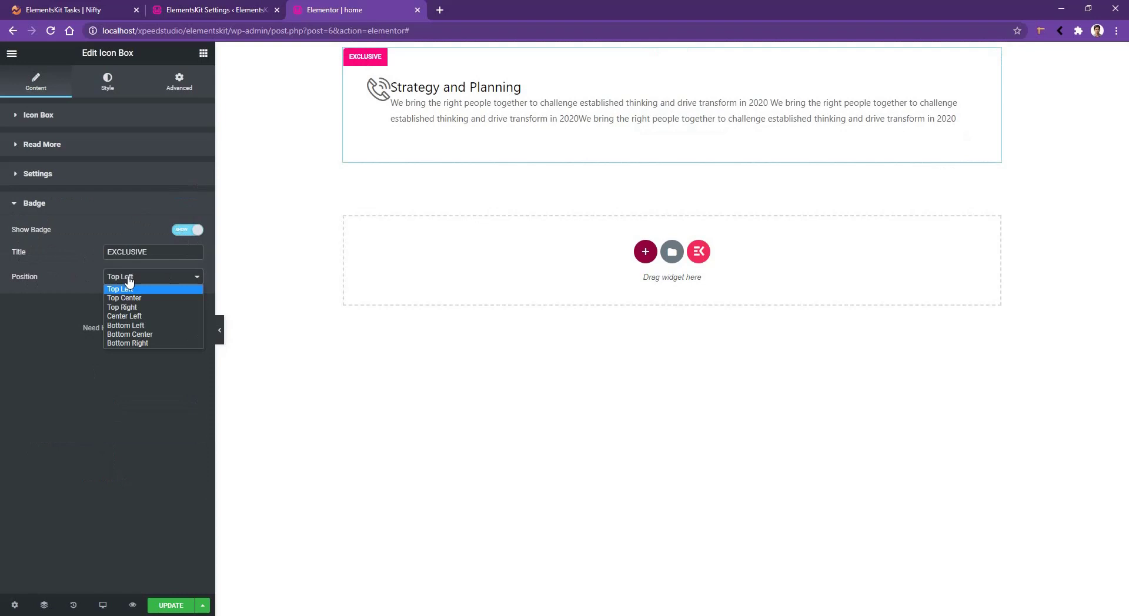
pyautogui.click(127, 307)
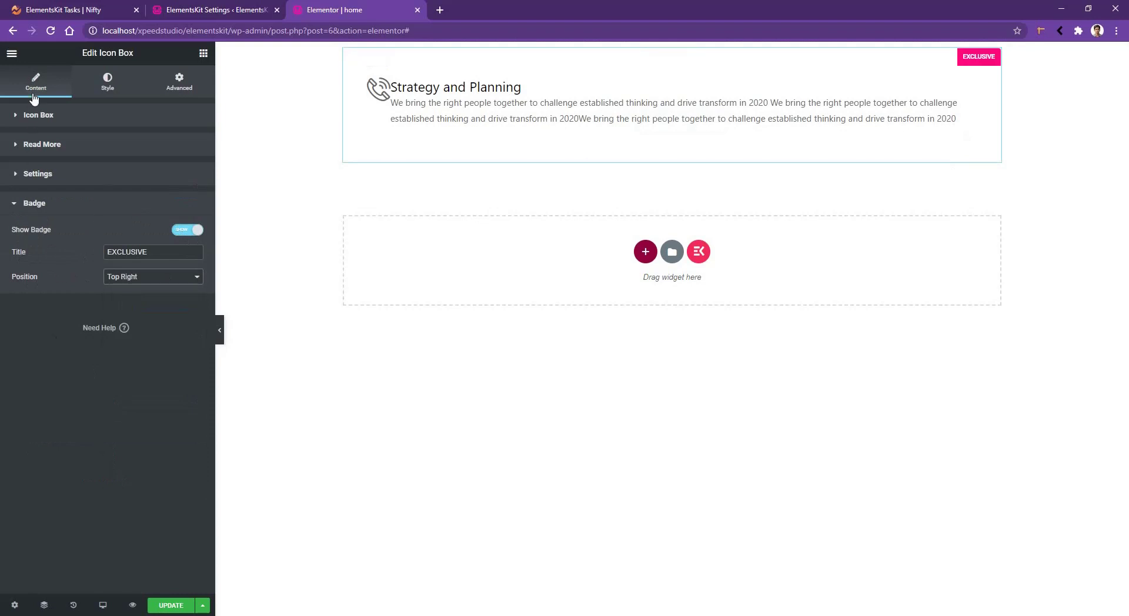
pyautogui.click(106, 86)
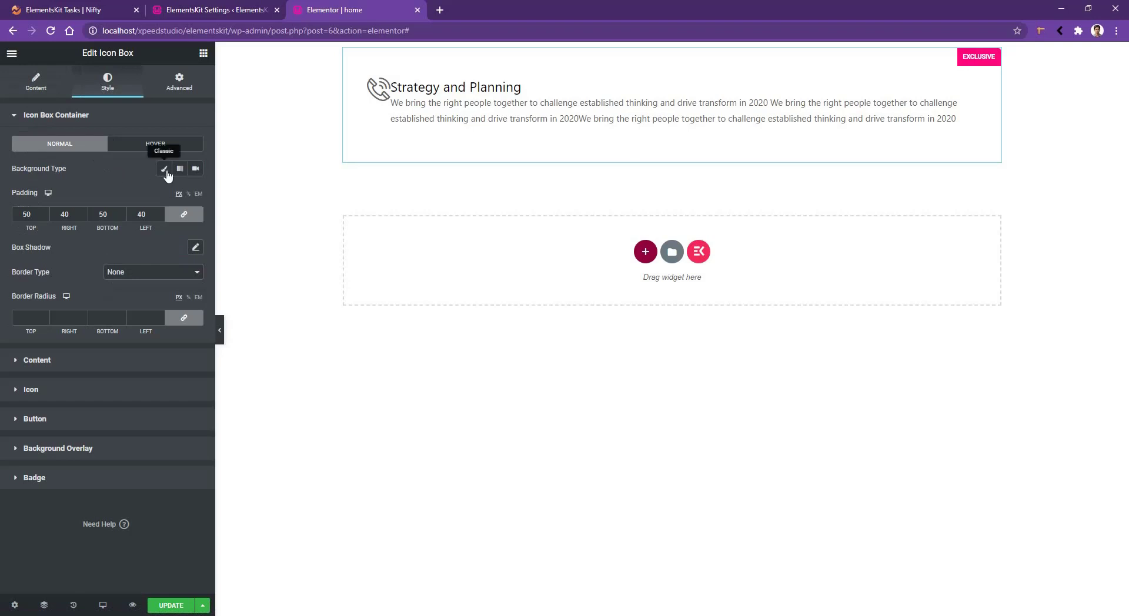
pyautogui.click(165, 170)
pyautogui.click(196, 193)
pyautogui.click(130, 197)
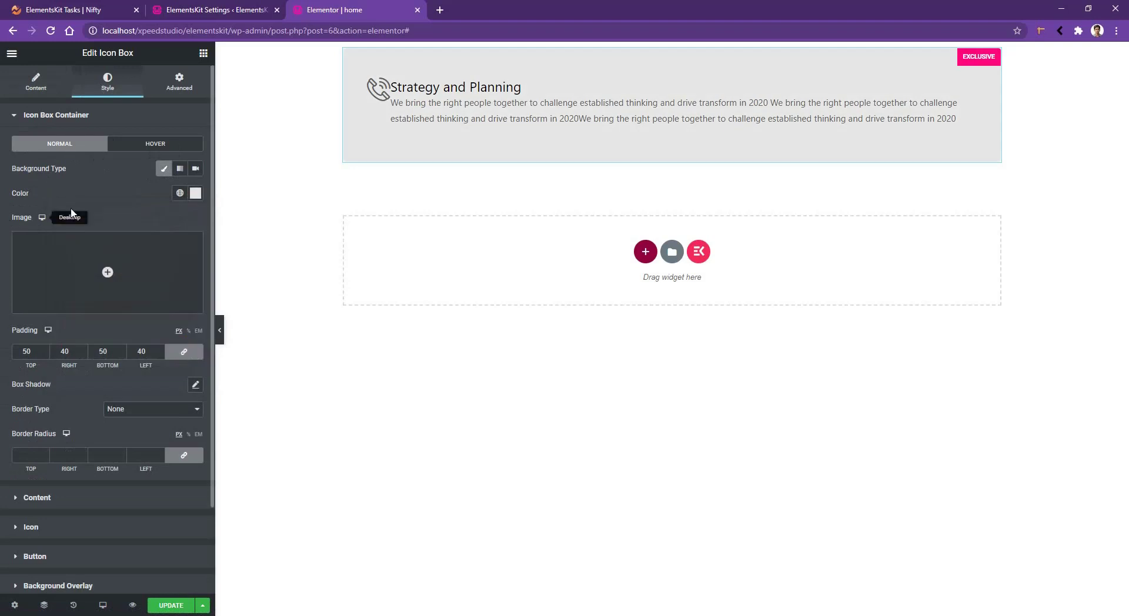
pyautogui.click(156, 145)
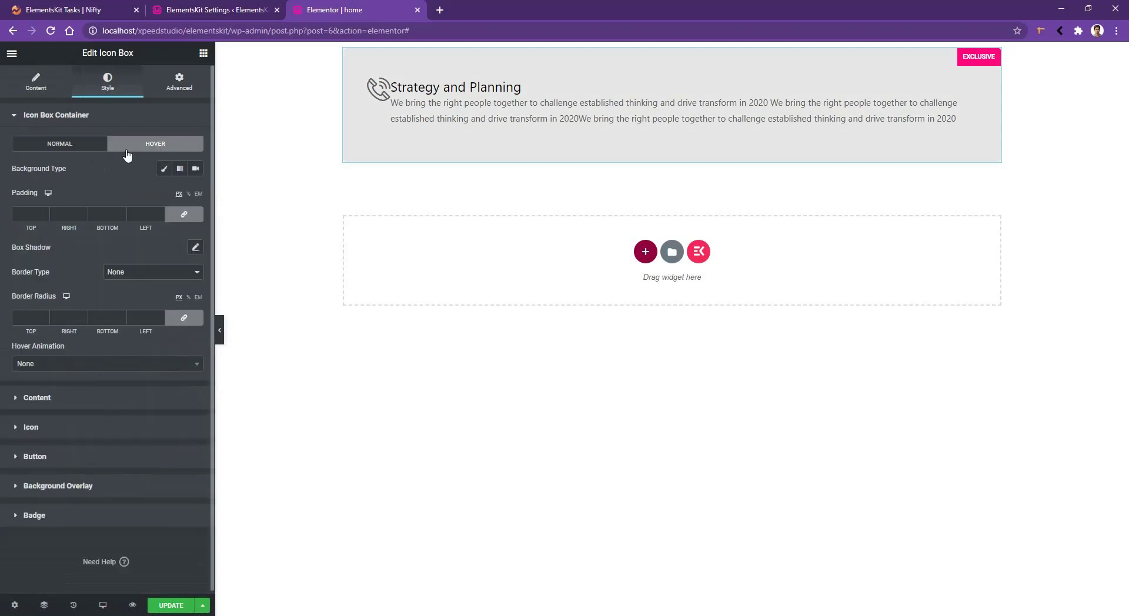
pyautogui.click(78, 149)
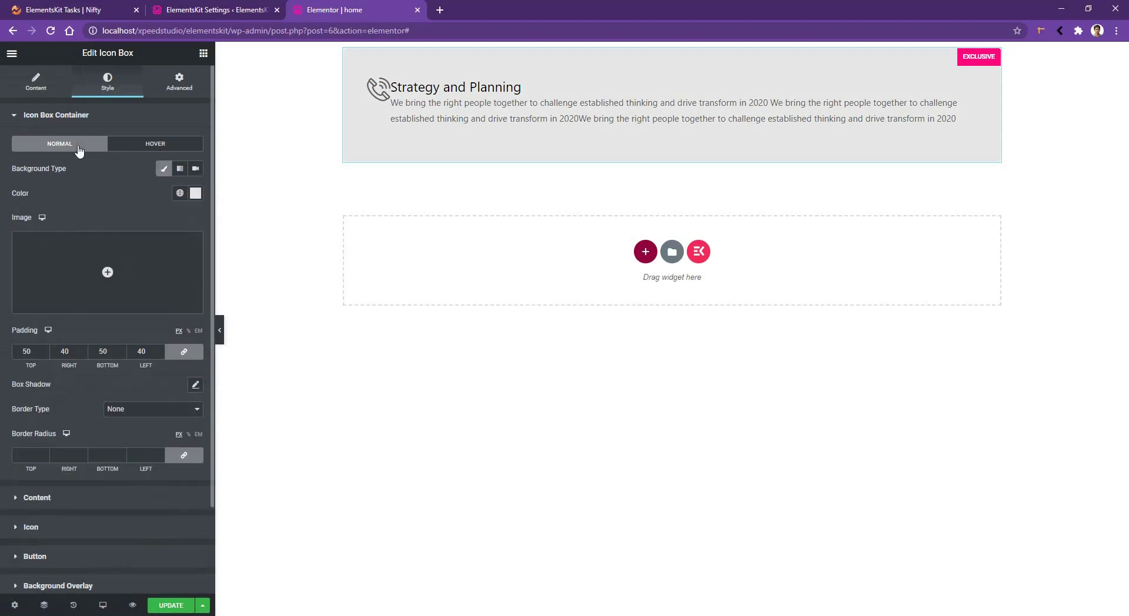
pyautogui.click(180, 168)
pyautogui.click(164, 168)
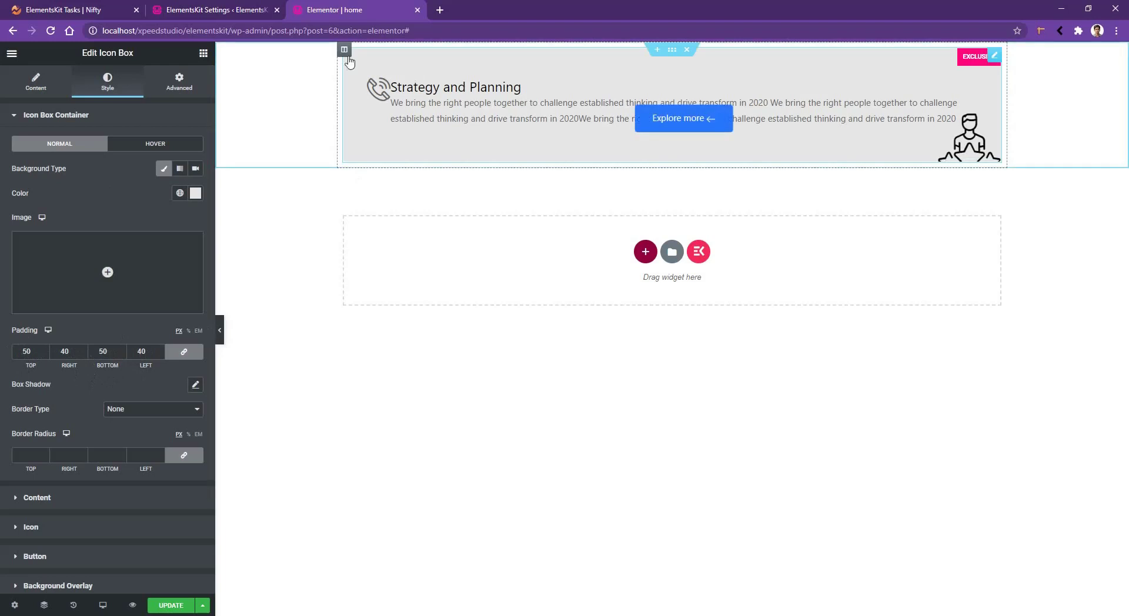
# Duplicate the card's column and give the card 20 px left and right padding.
pyautogui.rightClick(350, 63)
pyautogui.click(351, 63)
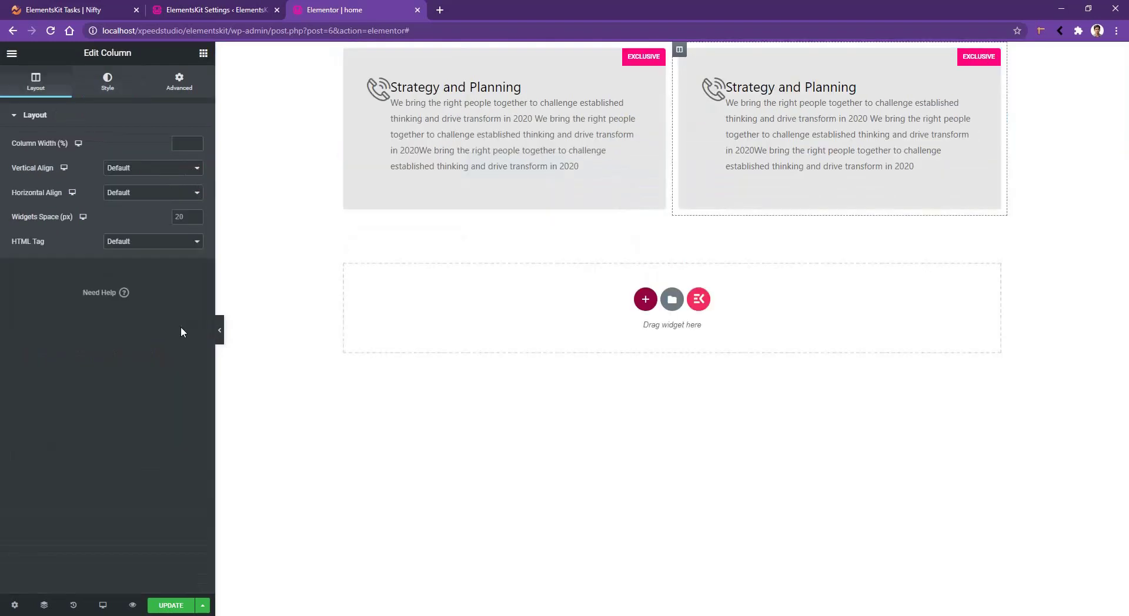
pyautogui.moveTo(391, 55)
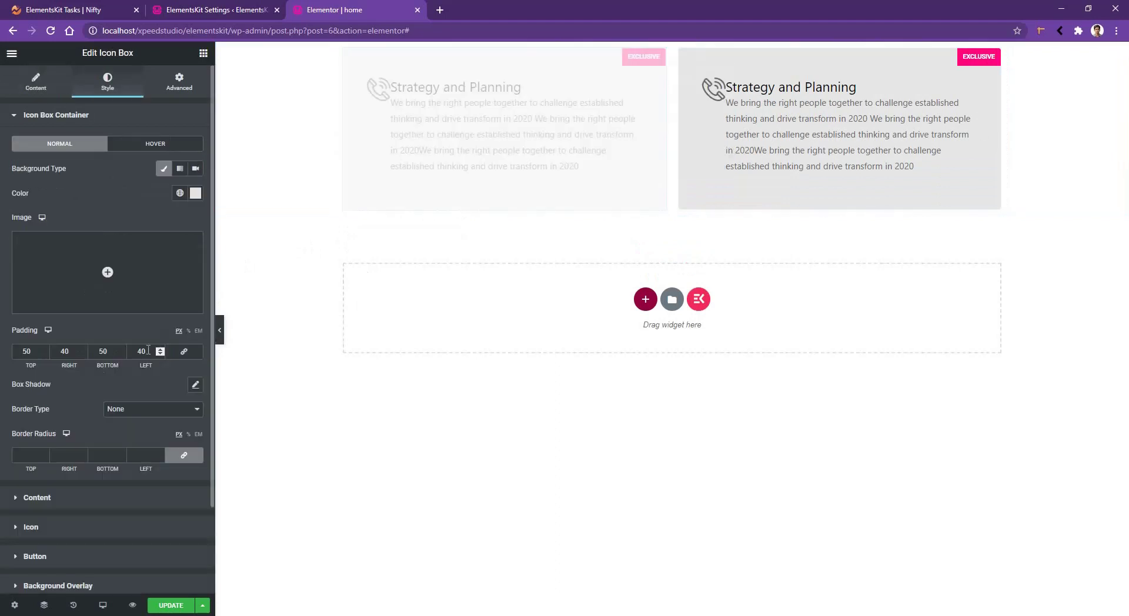
pyautogui.write('20')
pyautogui.doubleClick(64, 351)
pyautogui.write('20')
# Give the card a solid 2 px red border.
pyautogui.click(113, 410)
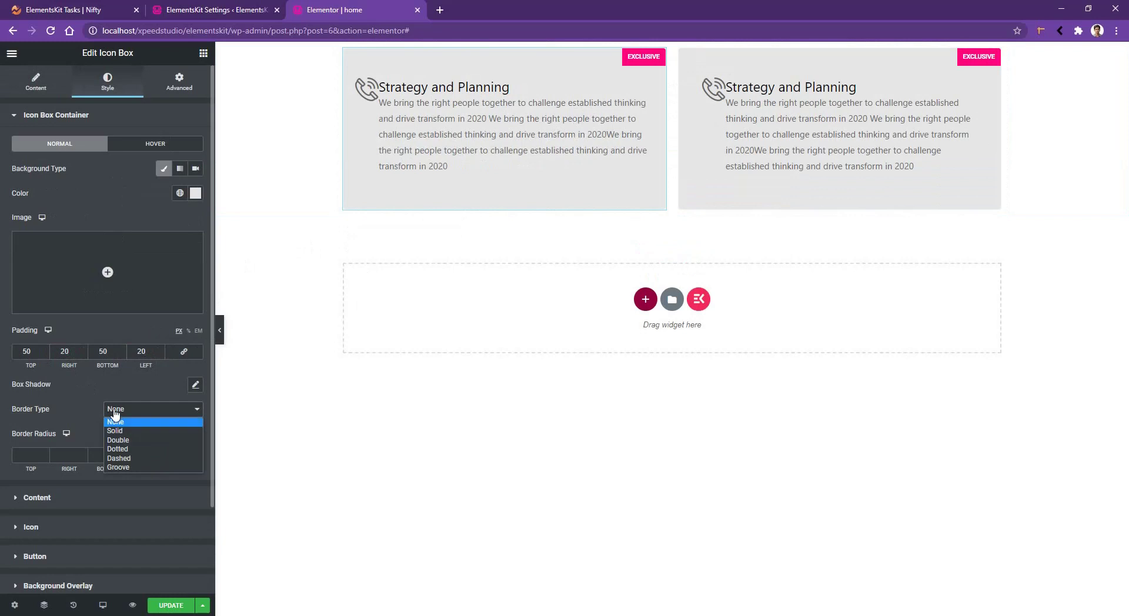
pyautogui.click(119, 431)
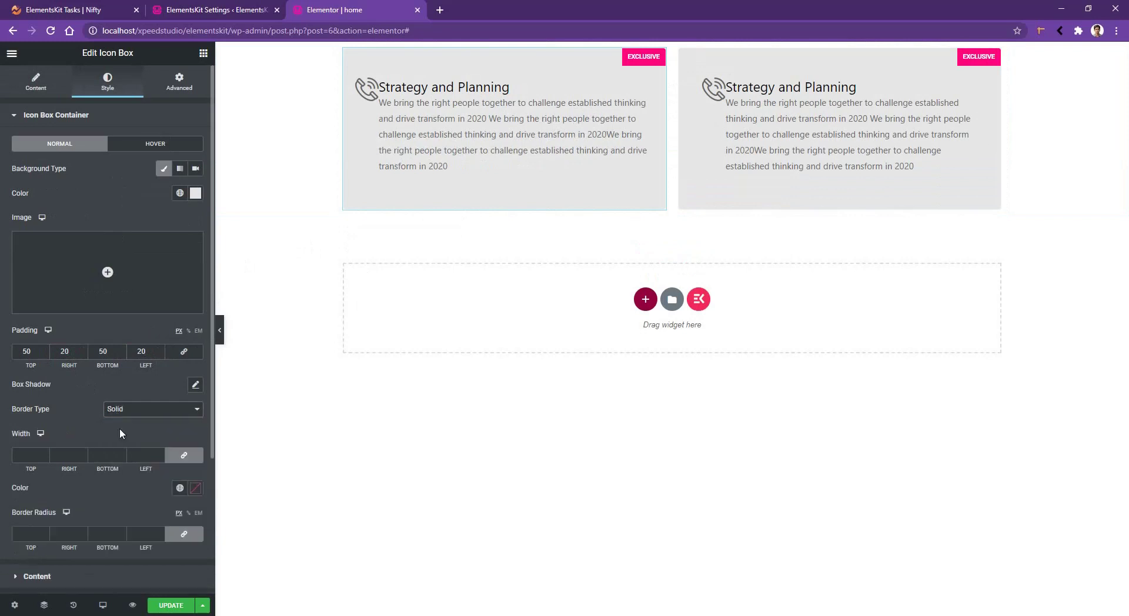
pyautogui.click(26, 455)
pyautogui.write('2')
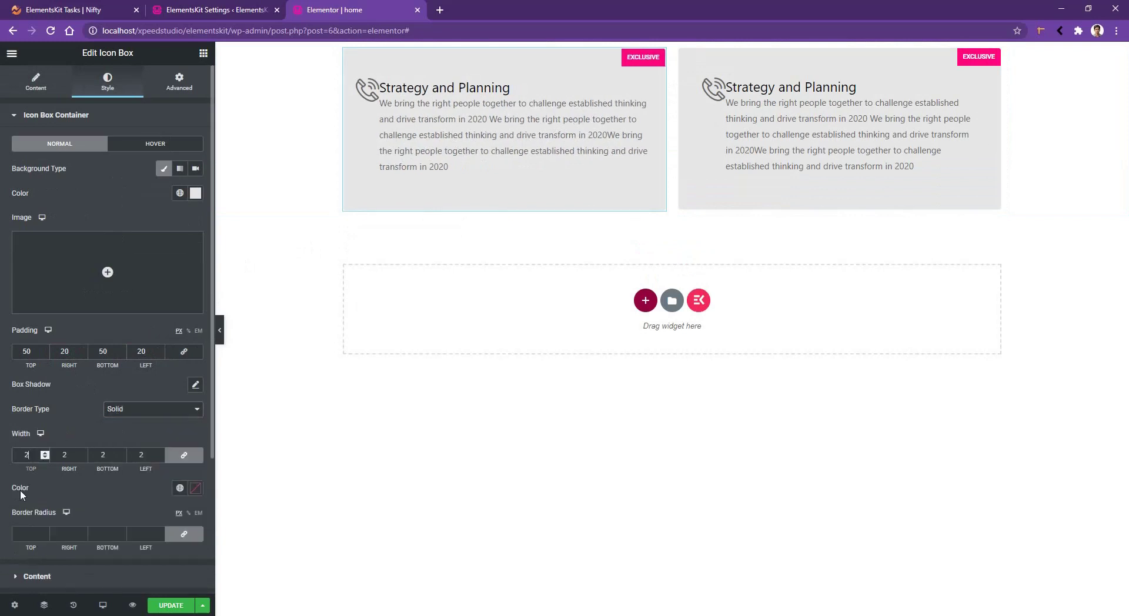
pyautogui.click(196, 488)
pyautogui.click(182, 394)
pyautogui.scroll(-1, 32, 495)
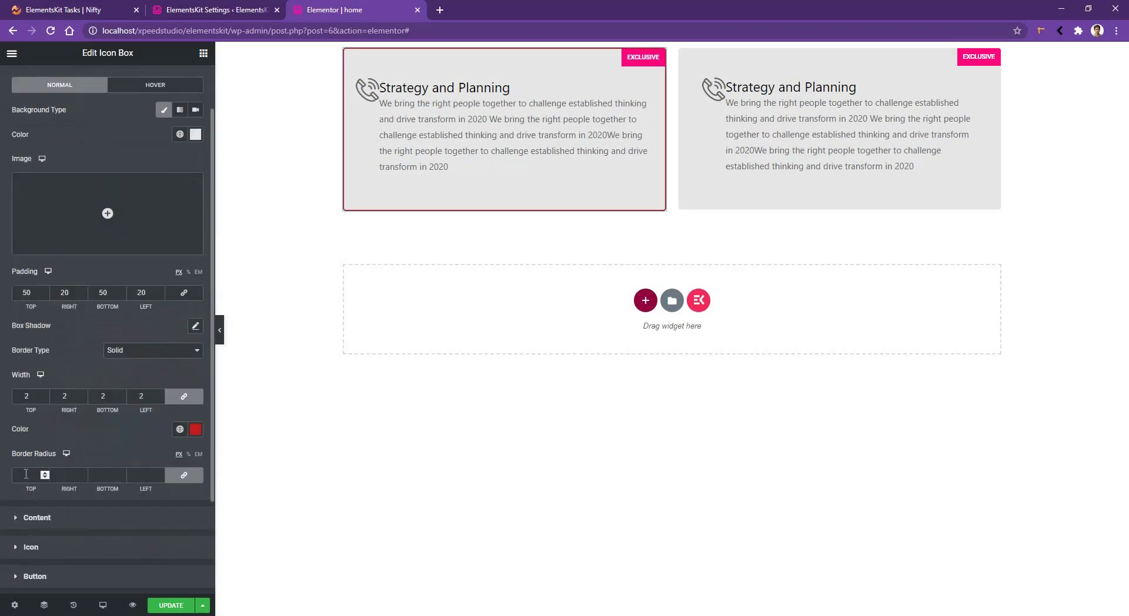
pyautogui.click(37, 518)
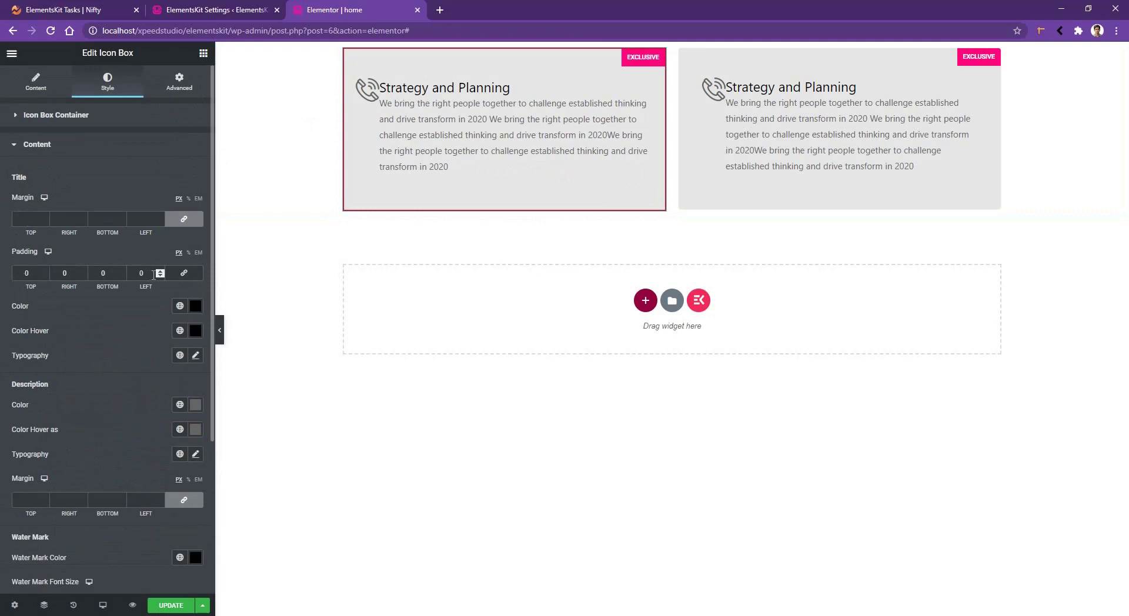
# Set the title's left padding to 20 and its hover colour to red.
pyautogui.moveTo(149, 275); pyautogui.dragTo(117, 275)
pyautogui.write('20')
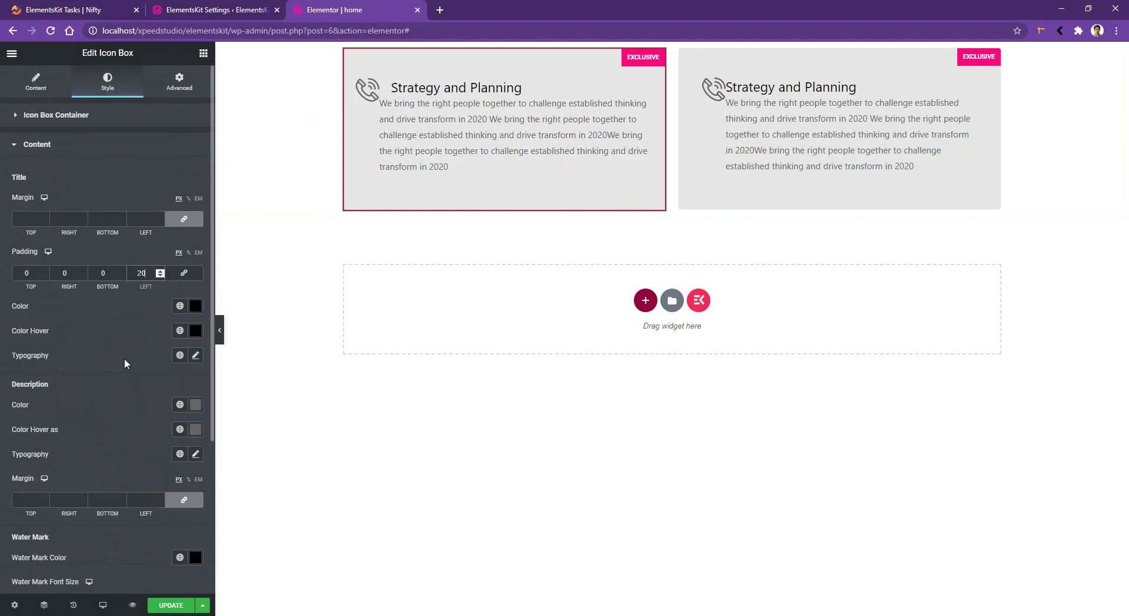
pyautogui.click(194, 330)
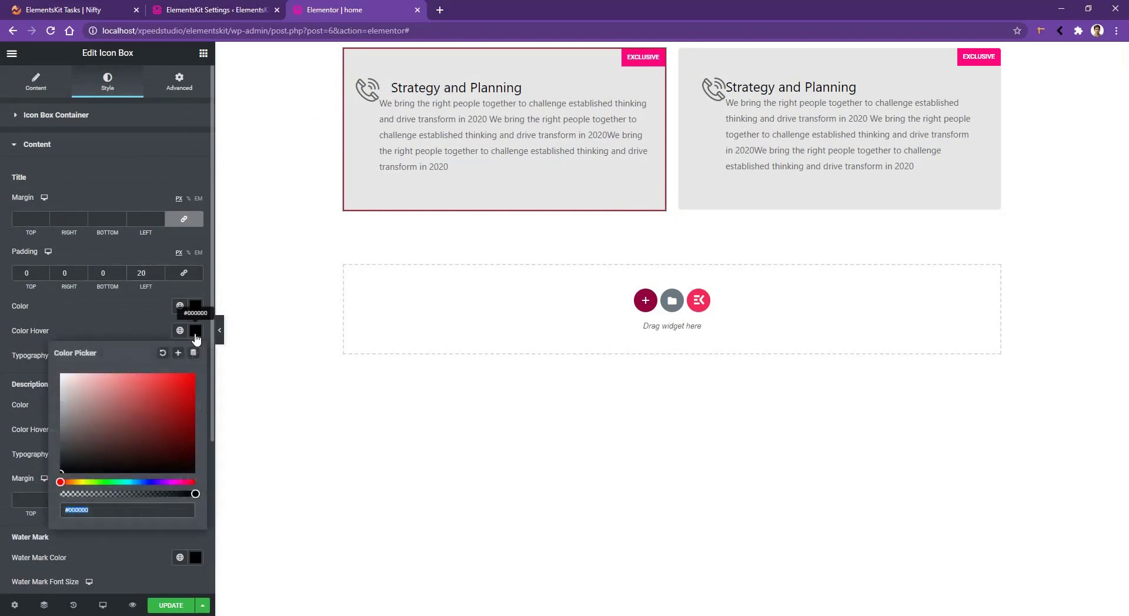
pyautogui.click(169, 403)
pyautogui.click(209, 349)
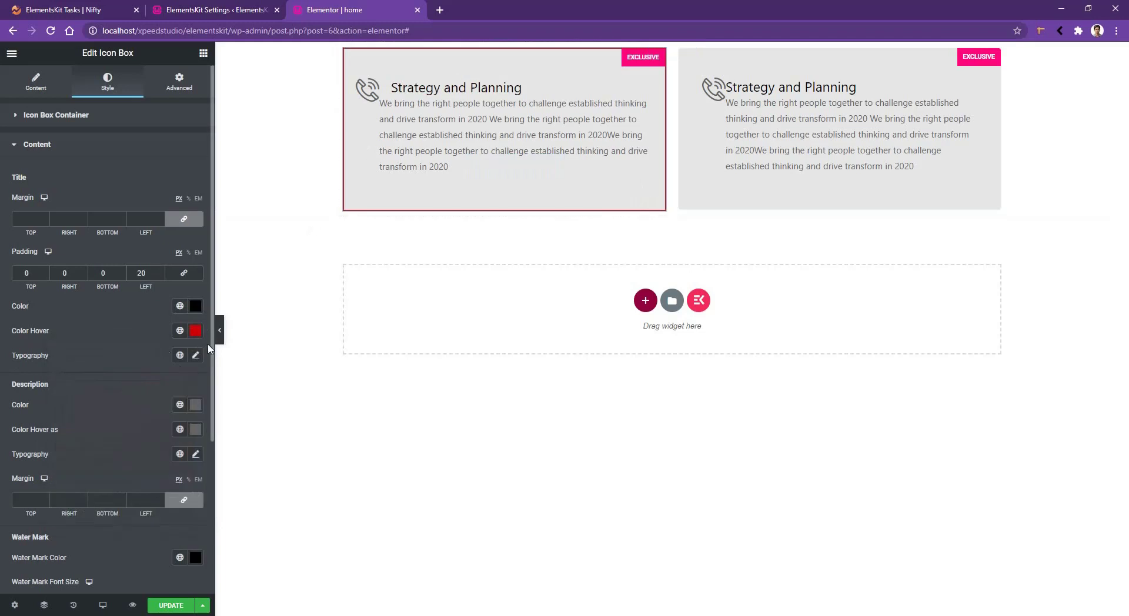
# Style the title typography as Poppins, 30 px, Bold, Capitalize.
pyautogui.click(195, 355)
pyautogui.click(126, 410)
pyautogui.scroll(-3, 147, 499)
pyautogui.write('poppins')
pyautogui.press('Return')
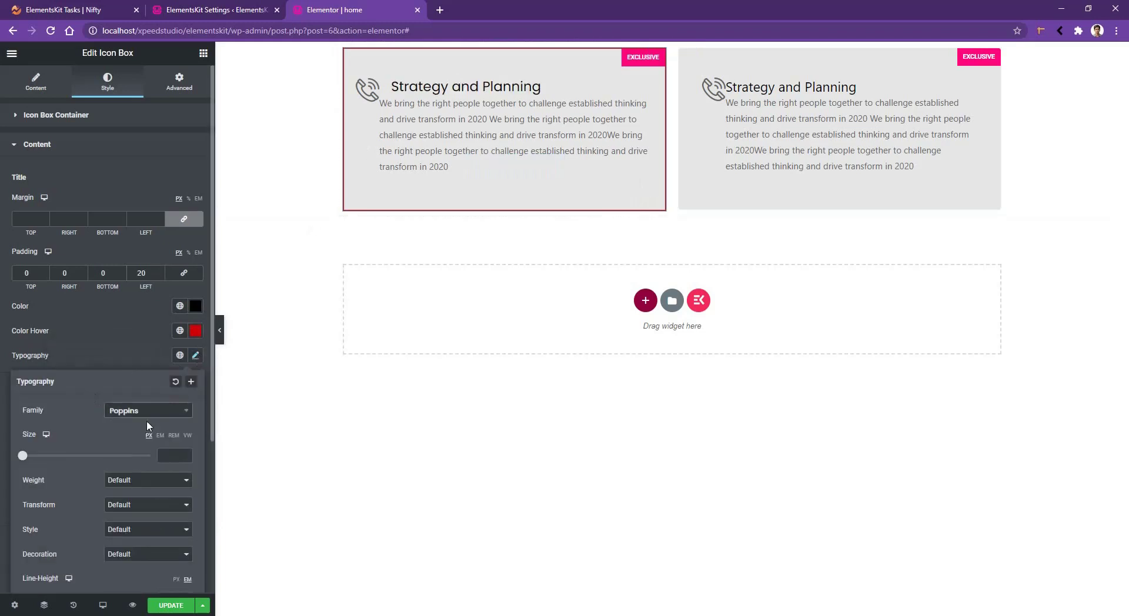
pyautogui.click(174, 453)
pyautogui.write('40')
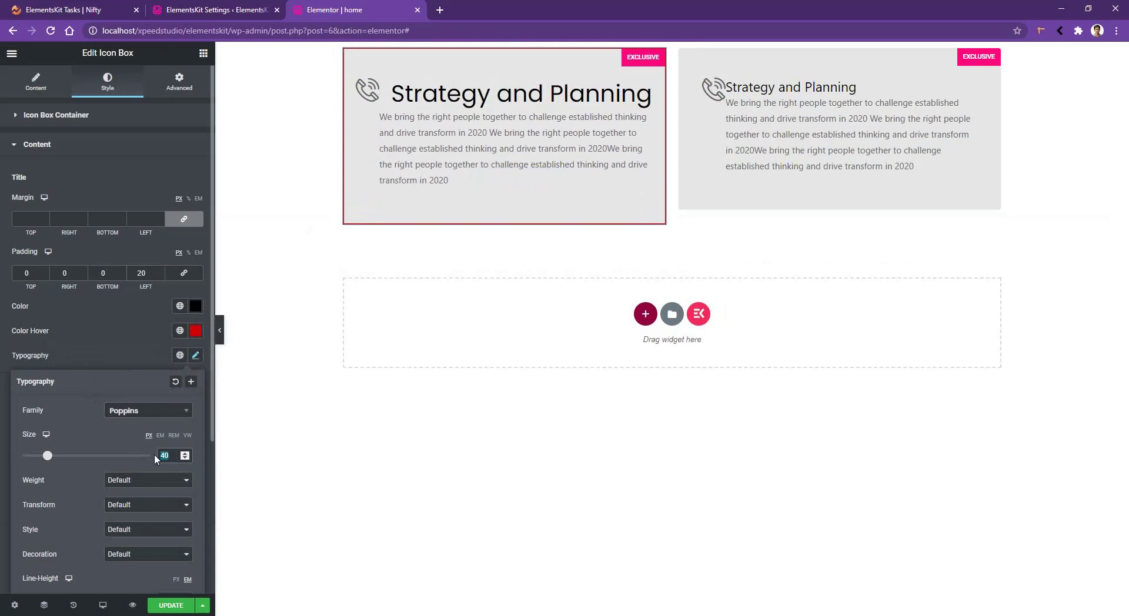
pyautogui.write('30')
pyautogui.click(142, 480)
pyautogui.click(125, 590)
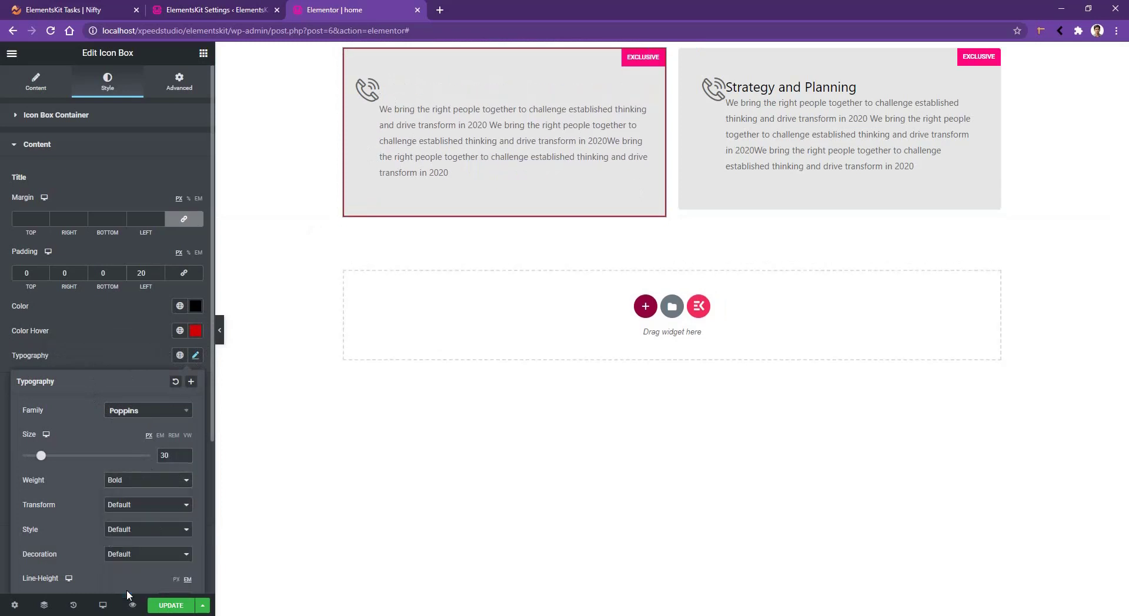
pyautogui.click(120, 508)
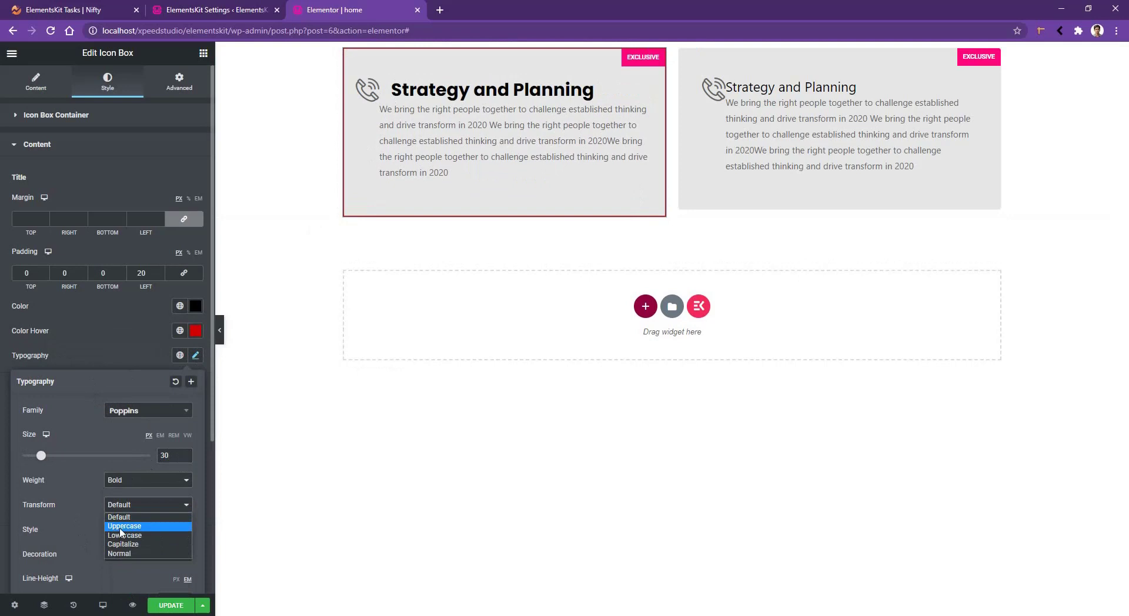
pyautogui.click(123, 544)
pyautogui.scroll(-3, 77, 474)
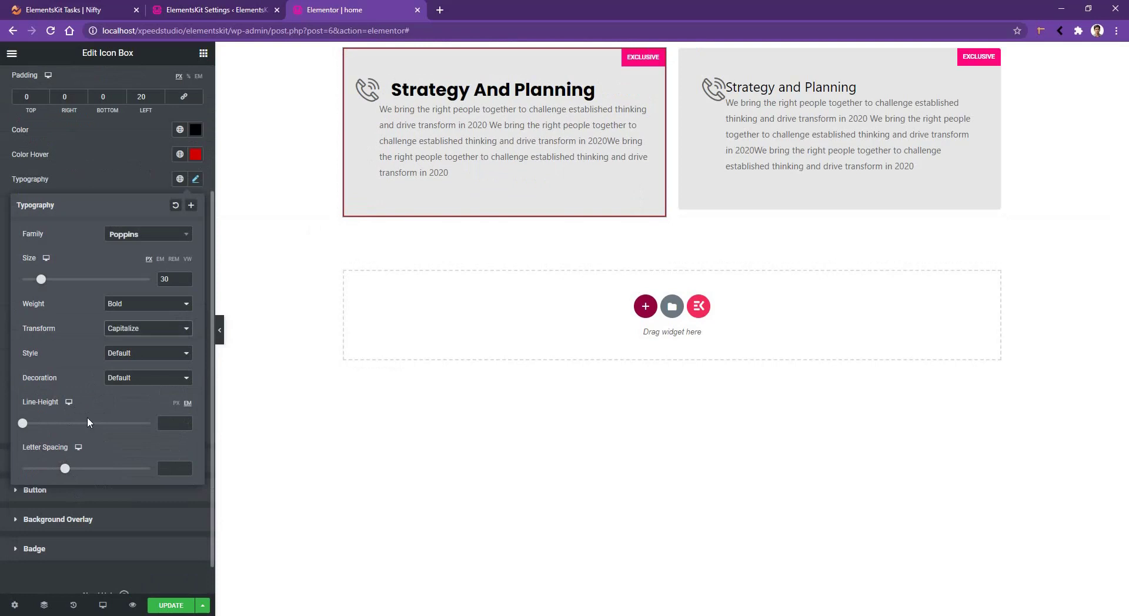
pyautogui.click(101, 175)
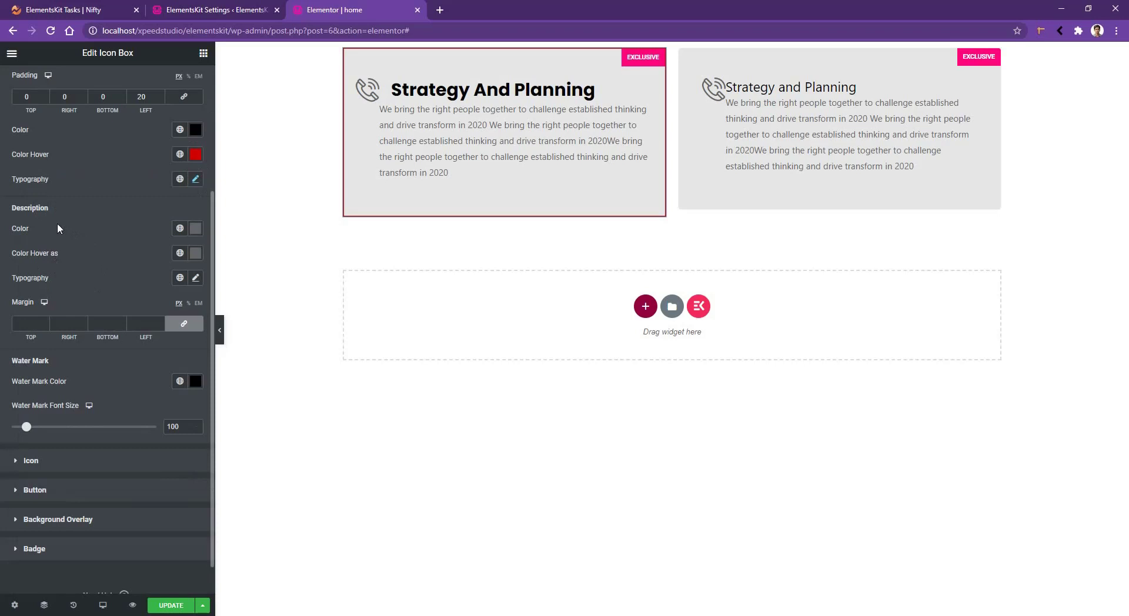
# Set the description typography to Rubik at 16 px.
pyautogui.click(195, 278)
pyautogui.click(126, 334)
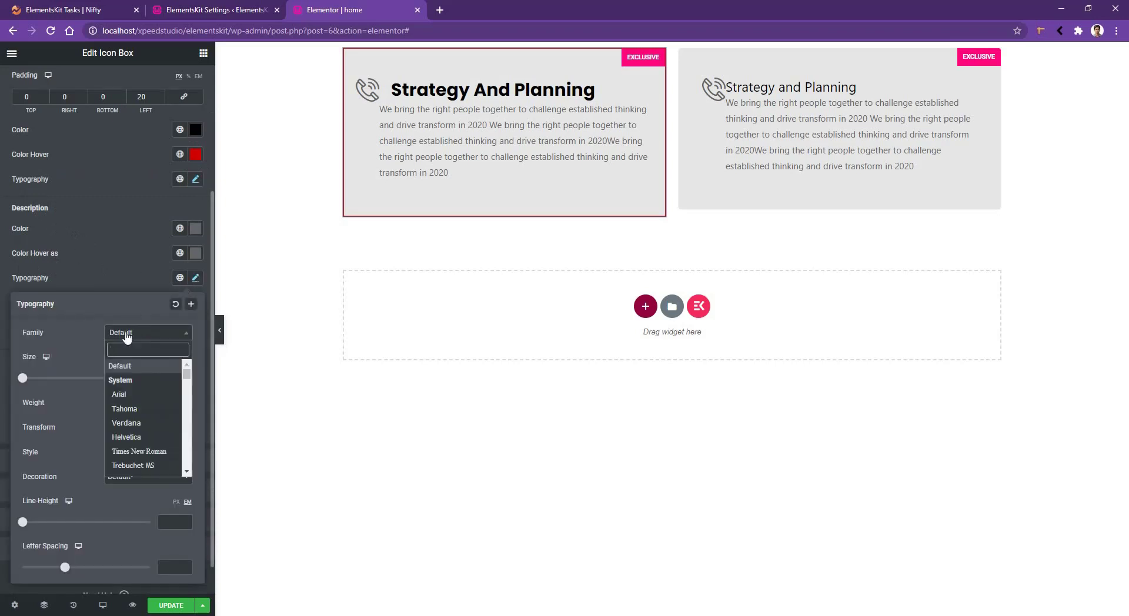
pyautogui.write('rubik')
pyautogui.press('Return')
pyautogui.click(168, 377)
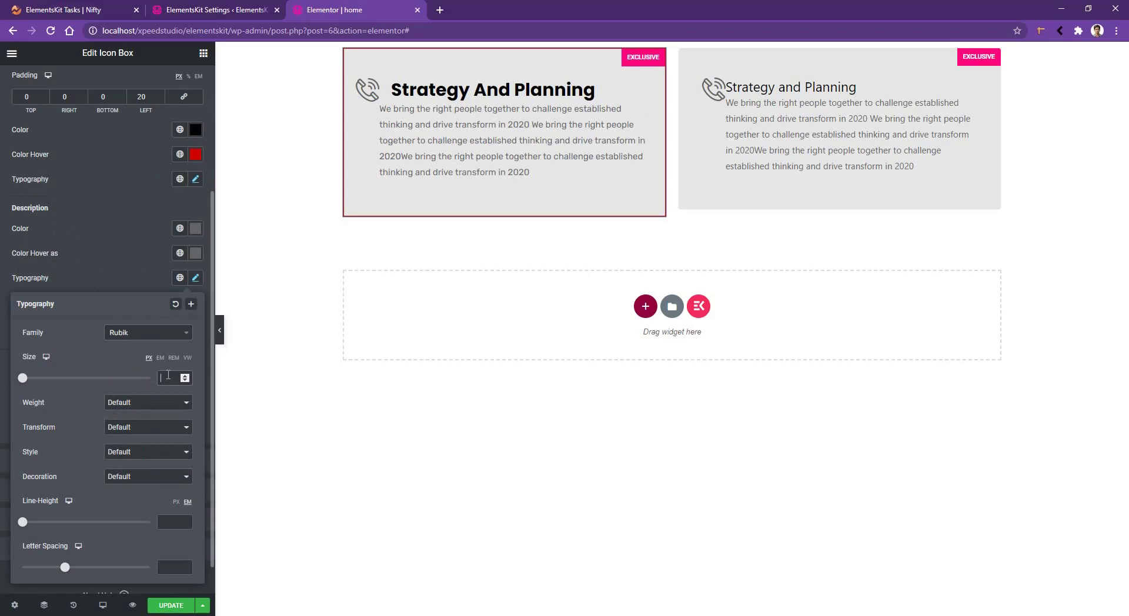
pyautogui.write('16')
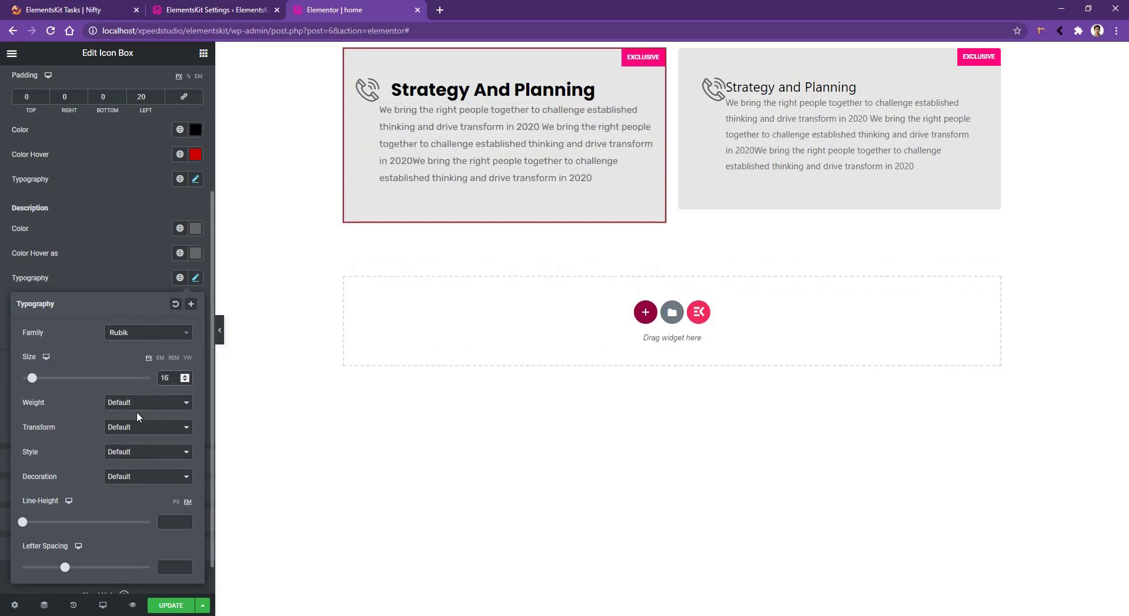
pyautogui.click(115, 300)
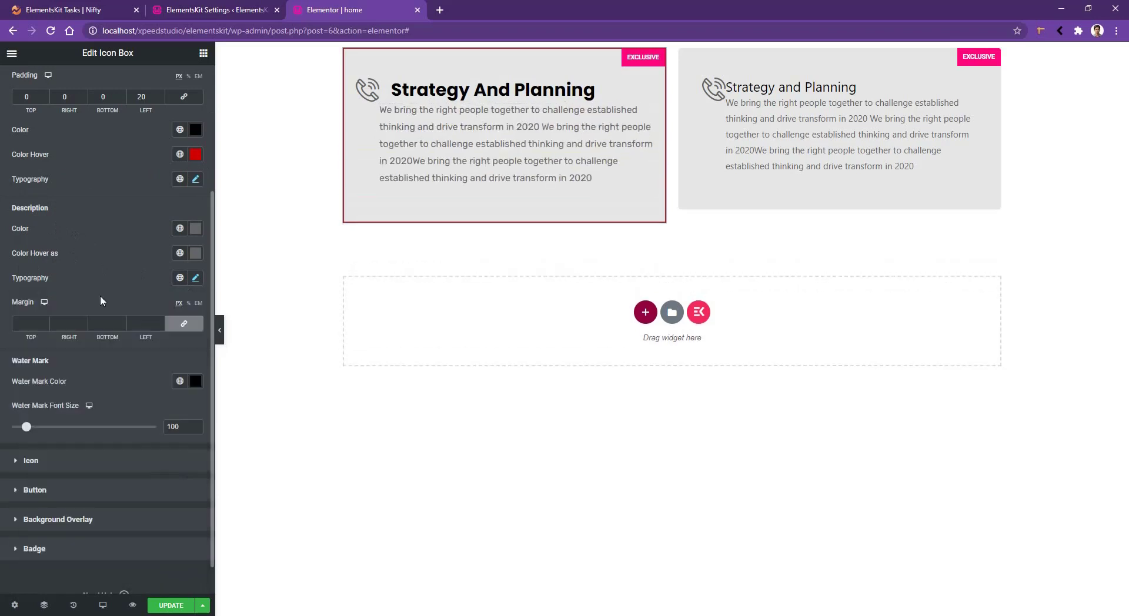
# Give the description a 20 px left margin and 10 px top margin.
pyautogui.doubleClick(147, 329)
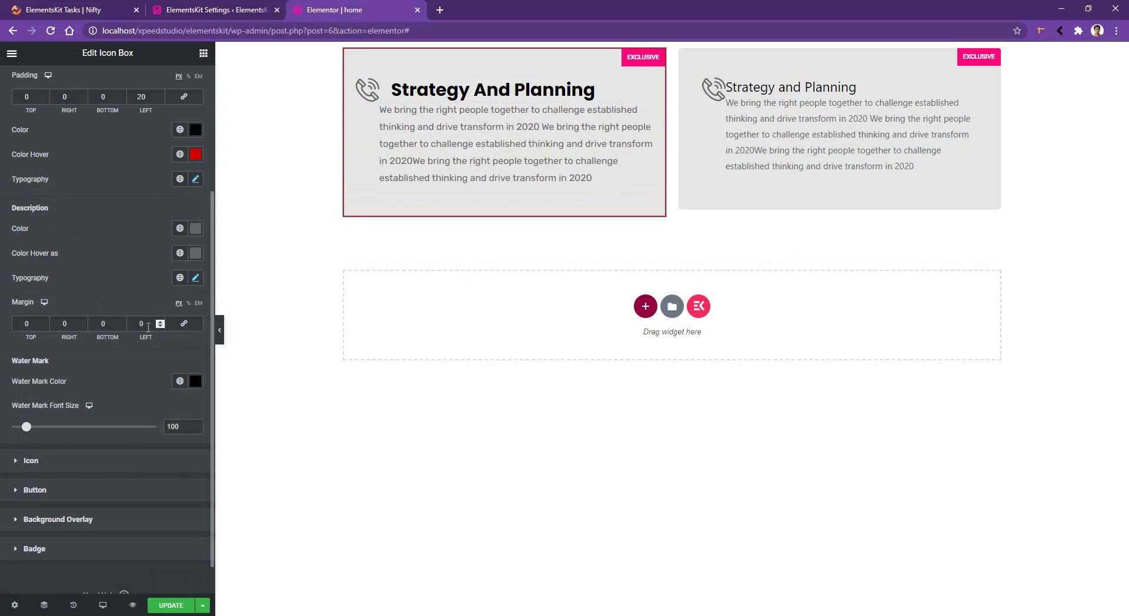
pyautogui.write('20')
pyautogui.doubleClick(26, 323)
pyautogui.write('10')
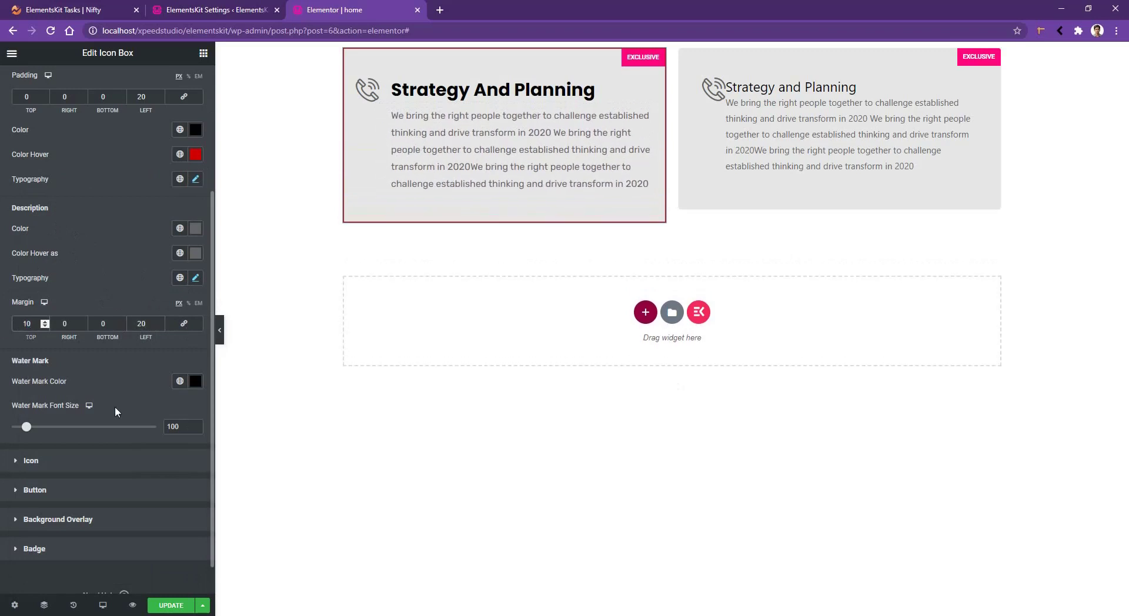
# Make the watermark white and set its font size to 80.
pyautogui.moveTo(598, 178)
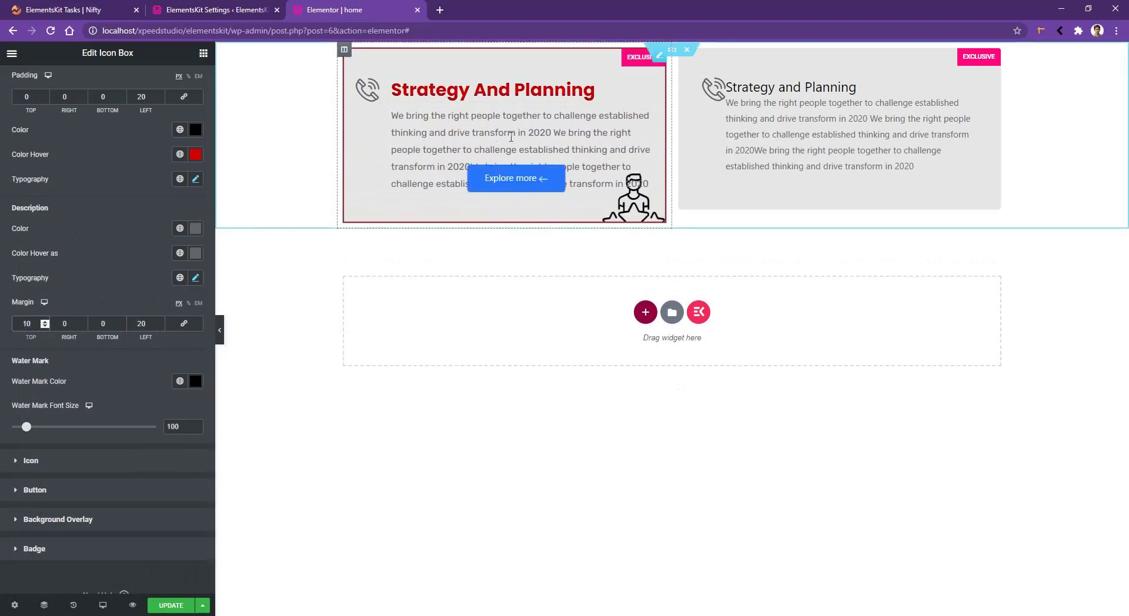
pyautogui.click(196, 381)
pyautogui.moveTo(111, 434); pyautogui.dragTo(44, 425)
pyautogui.click(44, 424)
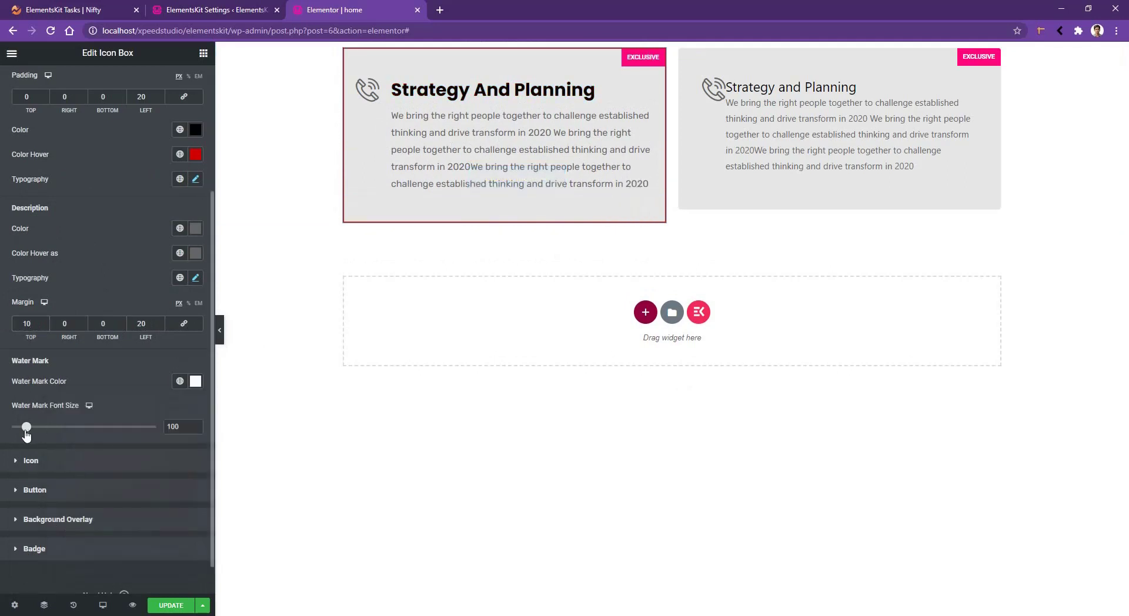
pyautogui.moveTo(26, 433); pyautogui.dragTo(24, 434)
# Set the icon background to red #F40000 and the phone icon colour to white.
pyautogui.click(60, 466)
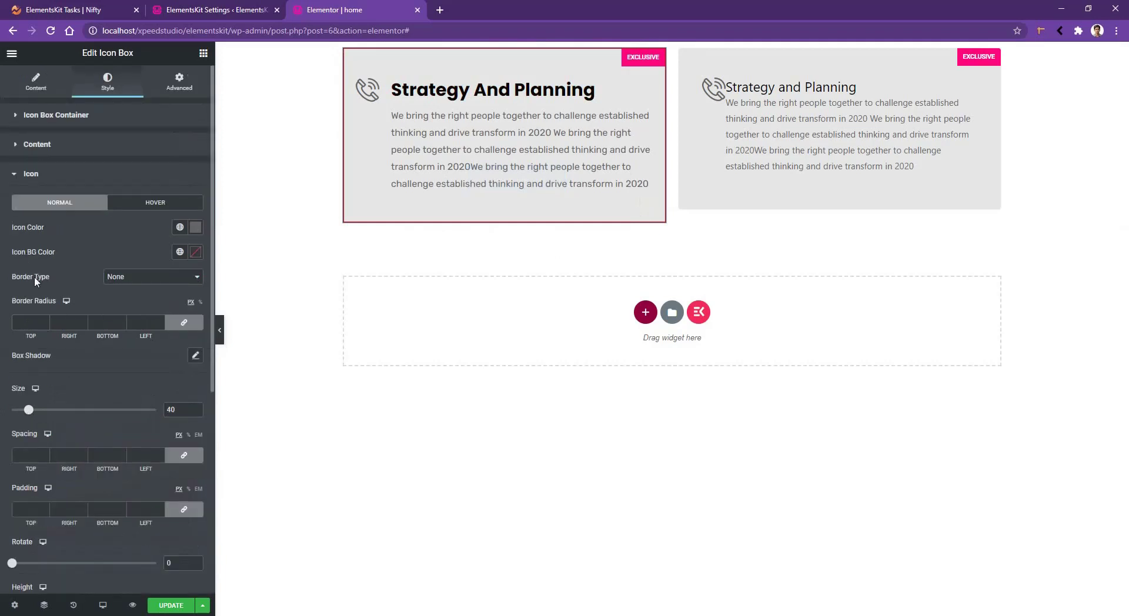
pyautogui.click(195, 252)
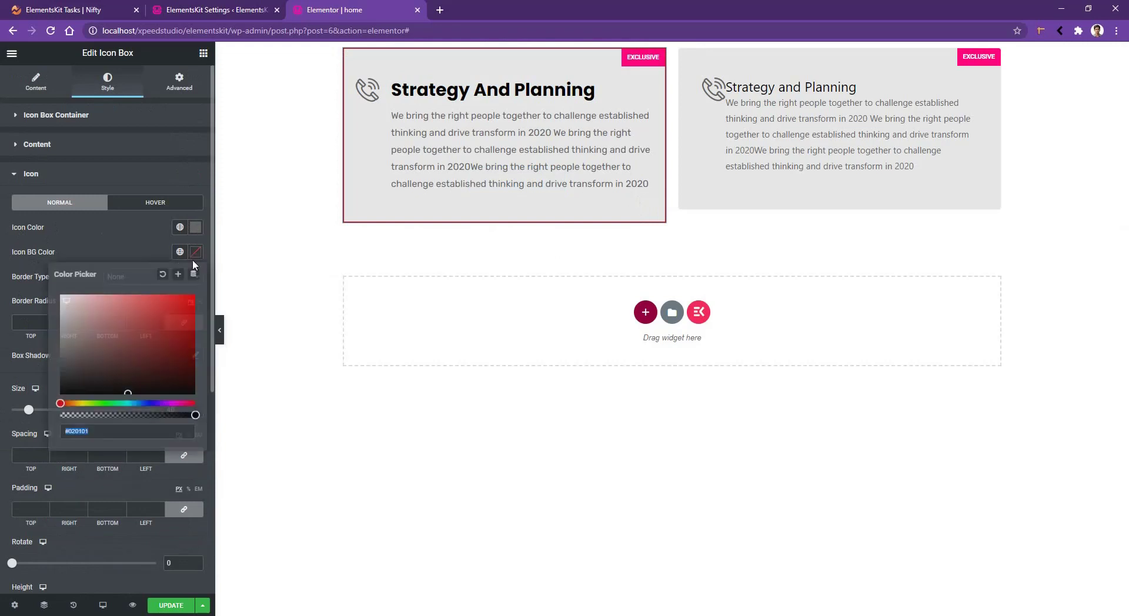
pyautogui.write('#F40000')
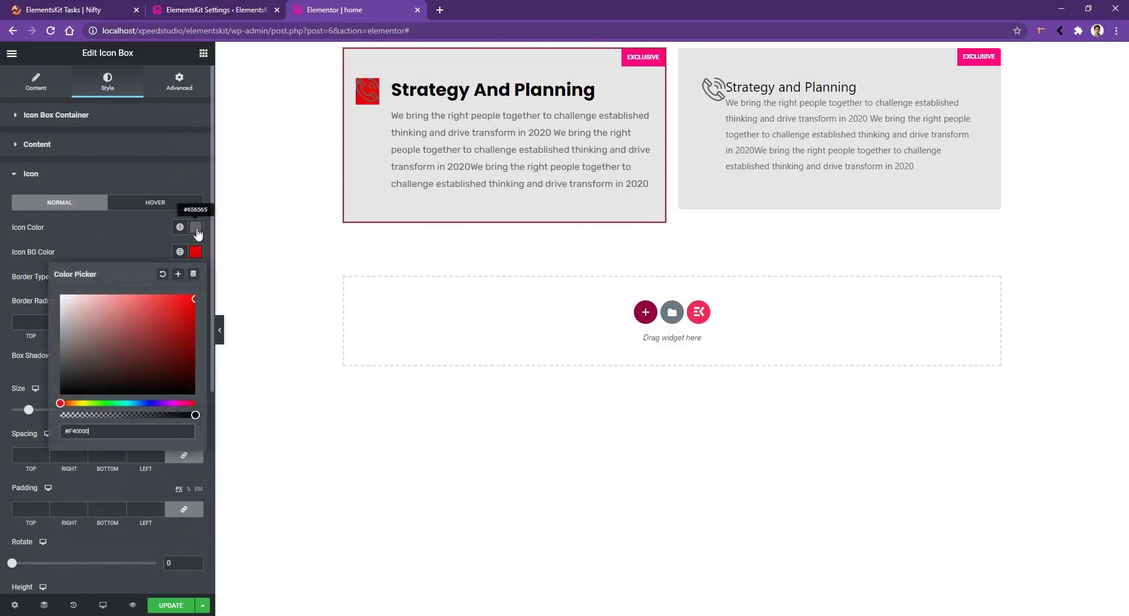
pyautogui.click(196, 228)
pyautogui.click(60, 280)
pyautogui.click(48, 277)
# Unlink the icon spacing values and set the right spacing to 0.
pyautogui.scroll(-2, 50, 369)
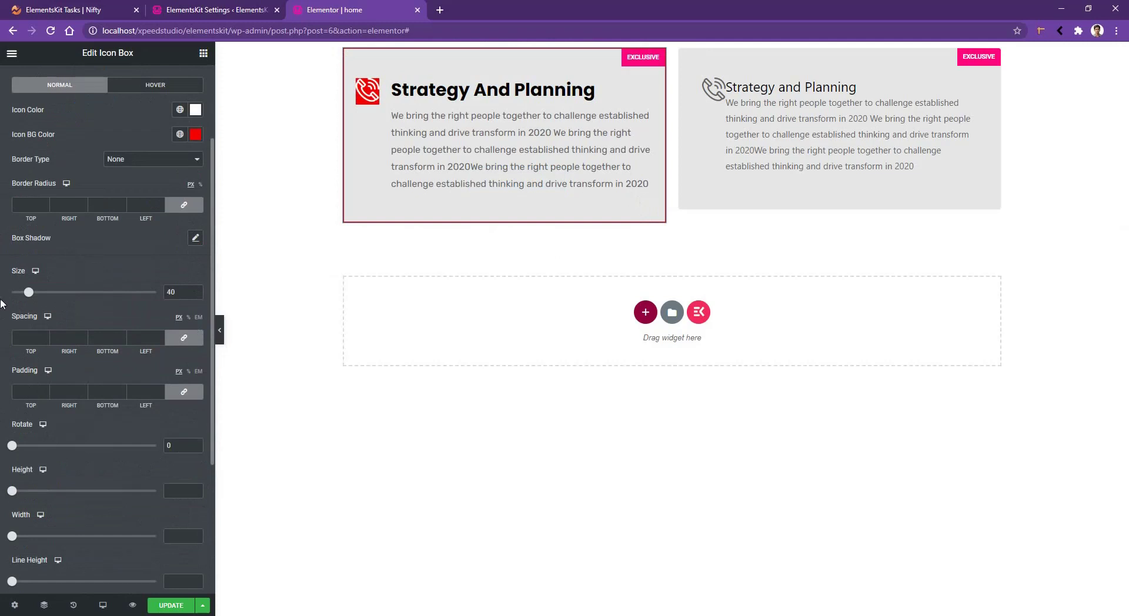
pyautogui.click(184, 337)
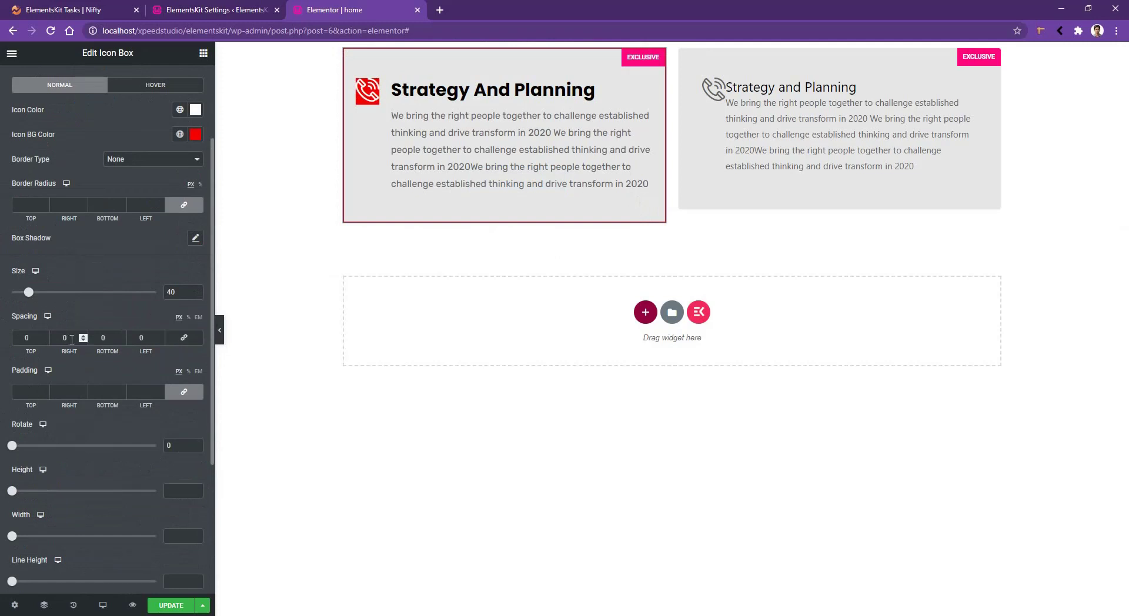
pyautogui.write('20')
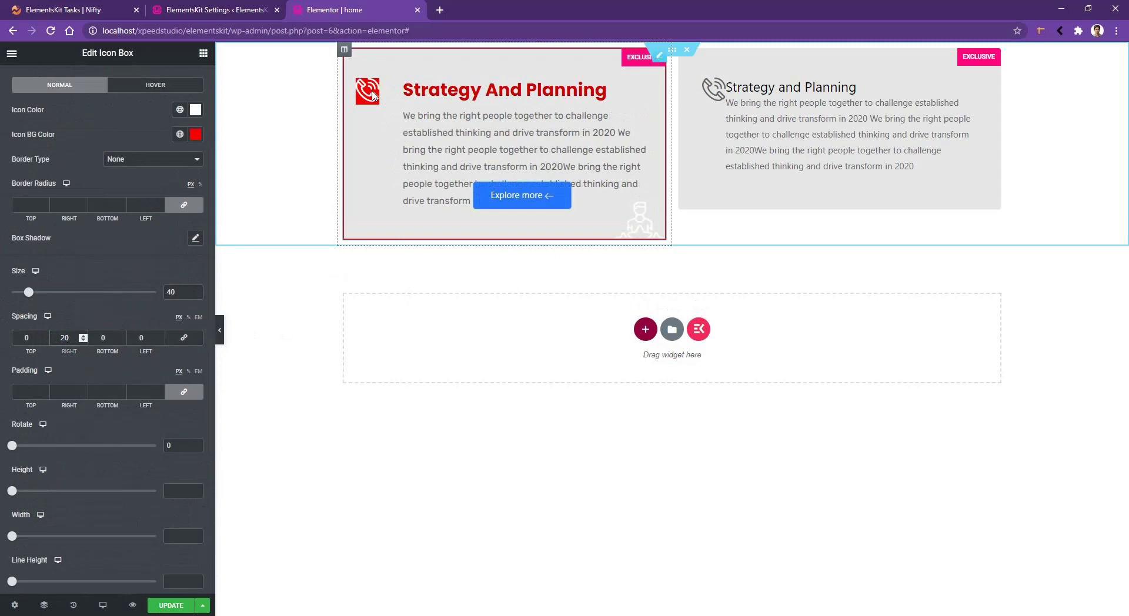
pyautogui.doubleClick(63, 338)
pyautogui.write('0')
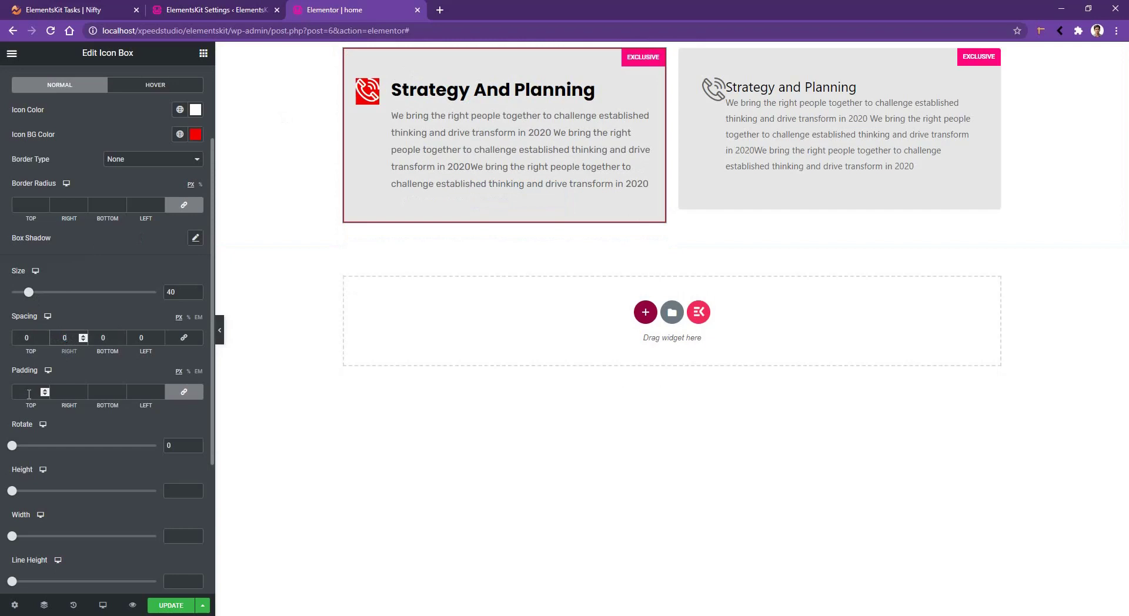
# Set the icon's height, width and line height to 80.
pyautogui.scroll(-3, 44, 325)
pyautogui.scroll(3, 58, 389)
pyautogui.scroll(-3, 59, 380)
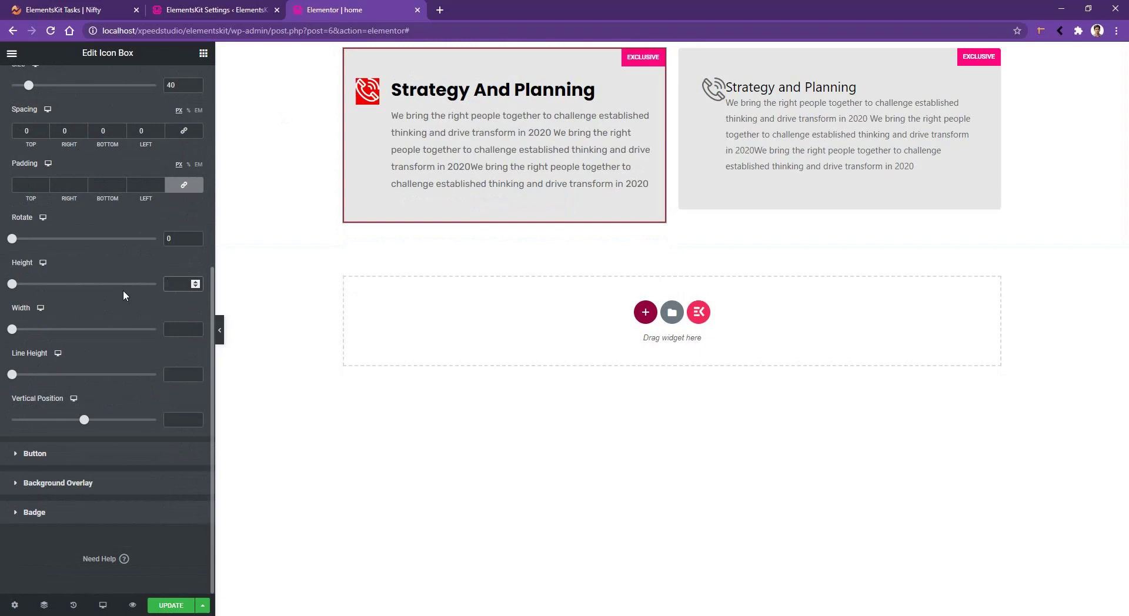
pyautogui.write('80')
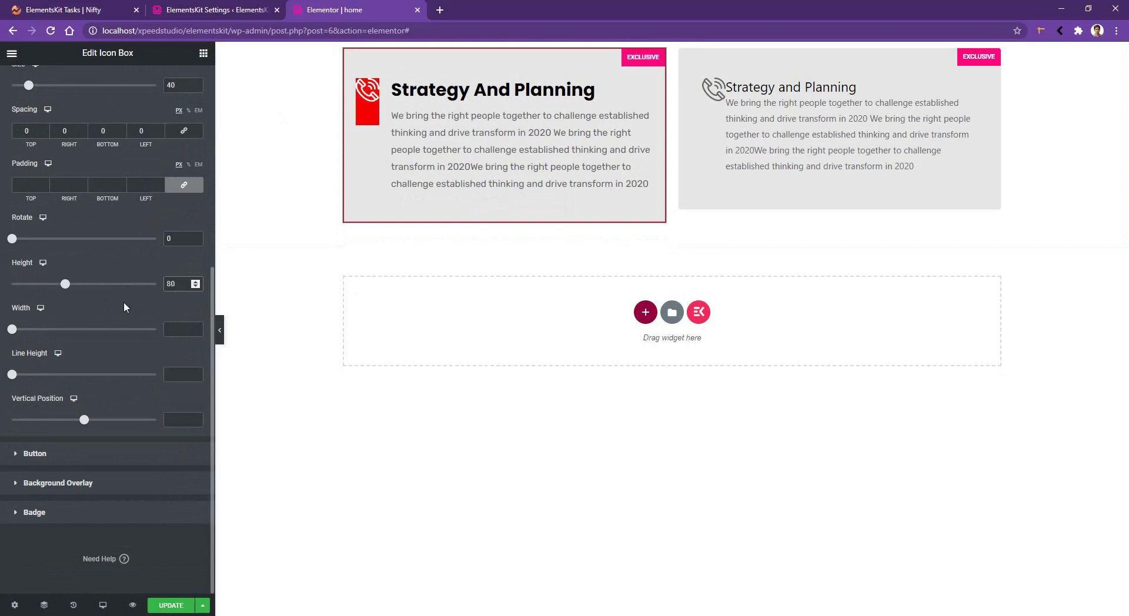
pyautogui.press('Tab')
pyautogui.write('80')
pyautogui.click(178, 376)
pyautogui.write('80')
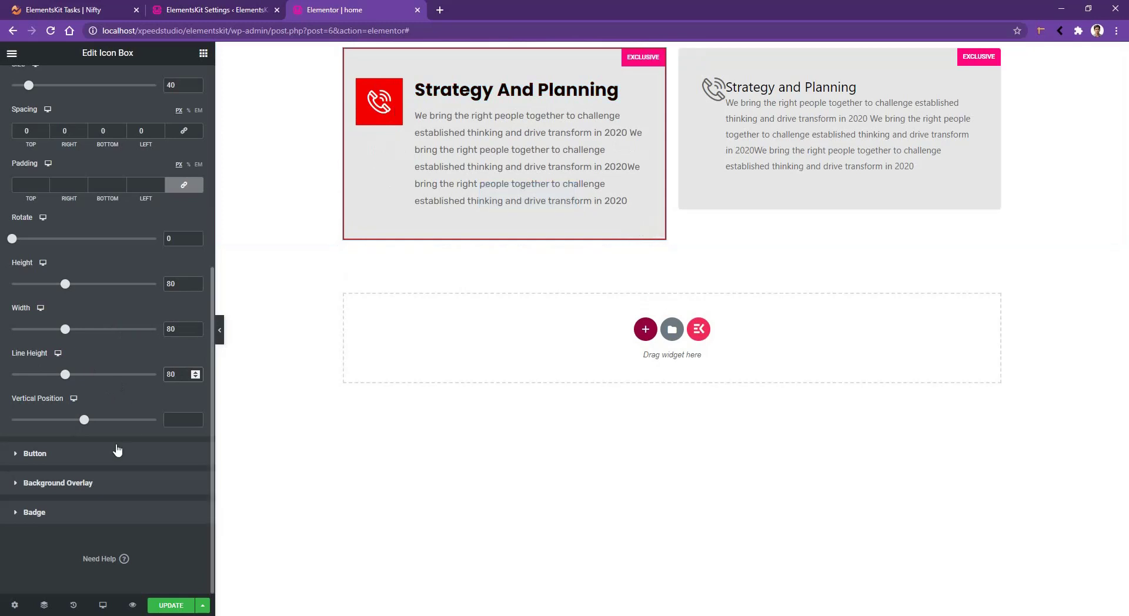
pyautogui.click(32, 453)
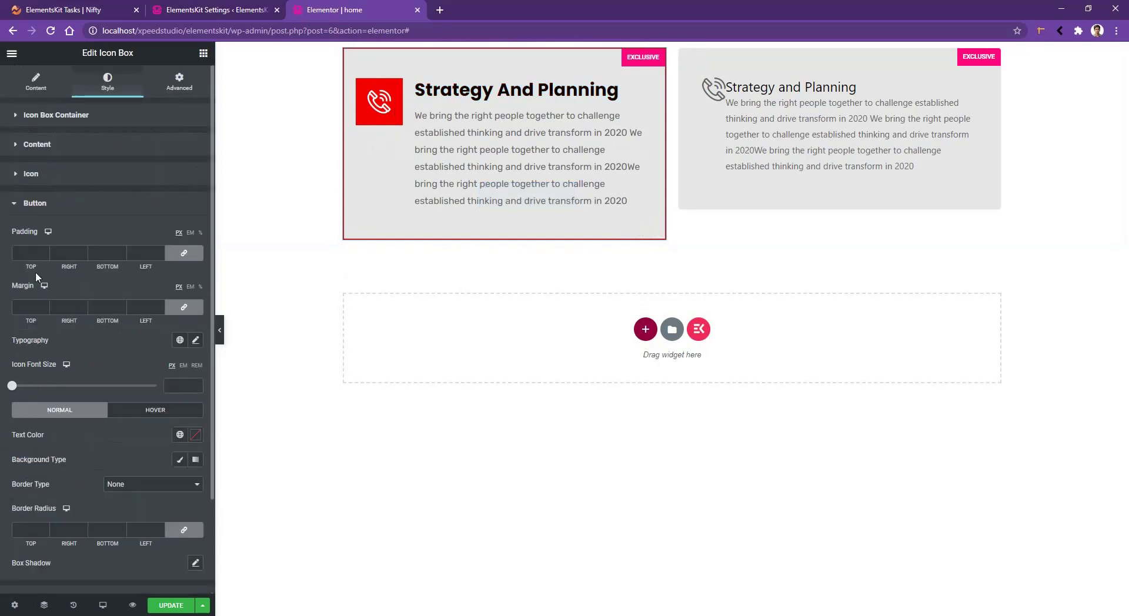
# Turn off Enable Hover Btn so the Explore more button is always visible.
pyautogui.moveTo(462, 213)
pyautogui.click(46, 88)
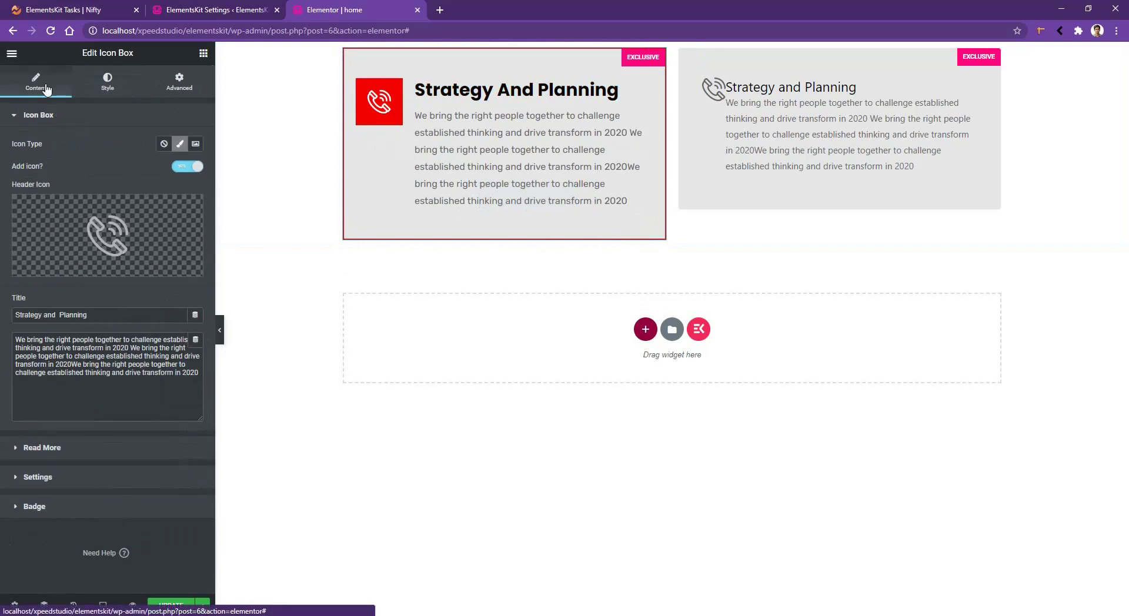
pyautogui.click(71, 450)
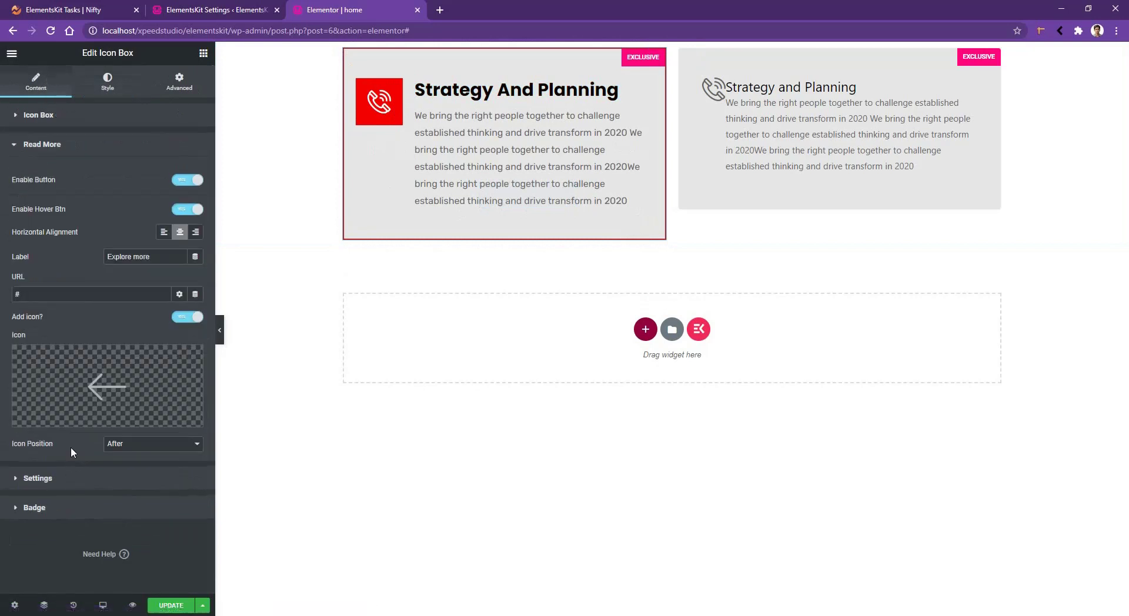
pyautogui.click(193, 210)
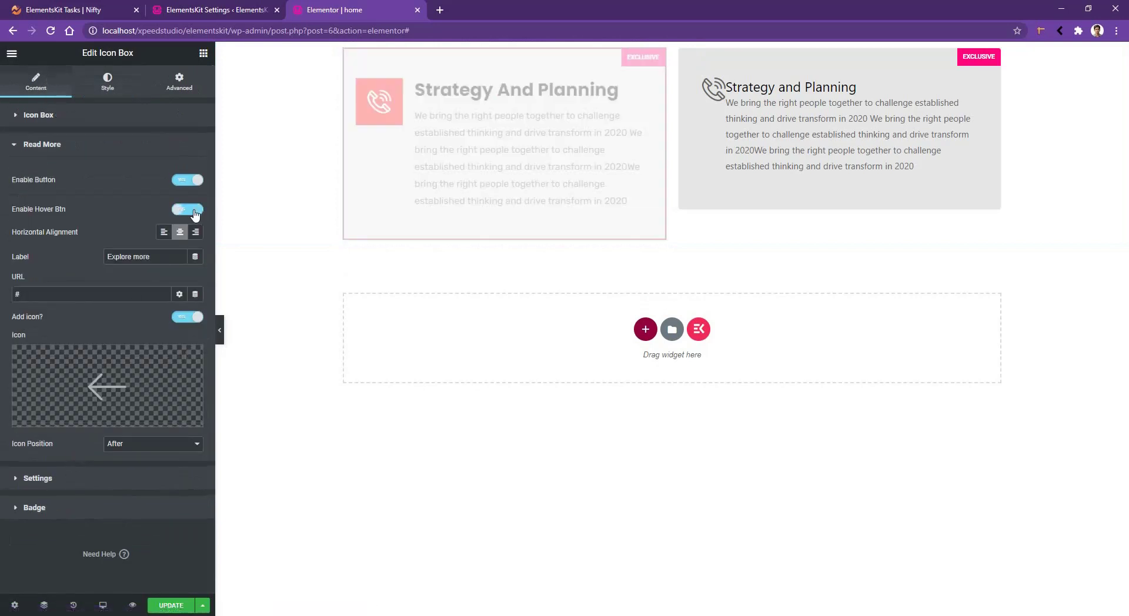
# Unlink the button margin and set its Top and Left margins to 20 px.
pyautogui.click(112, 87)
pyautogui.click(80, 460)
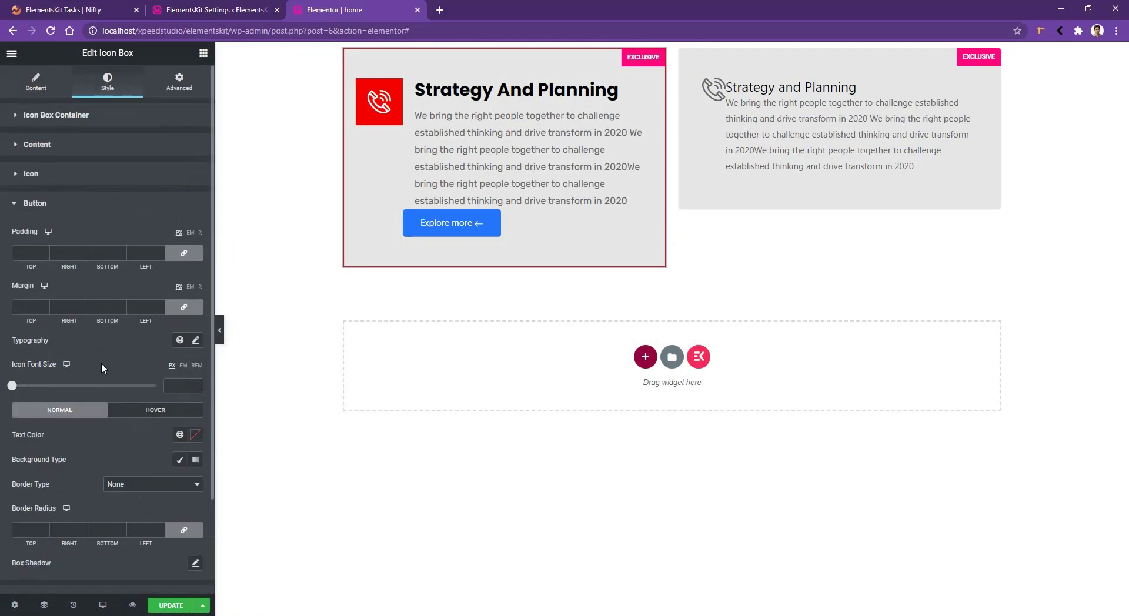
pyautogui.click(184, 307)
pyautogui.click(144, 307)
pyautogui.write('20')
pyautogui.click(26, 307)
pyautogui.write('20')
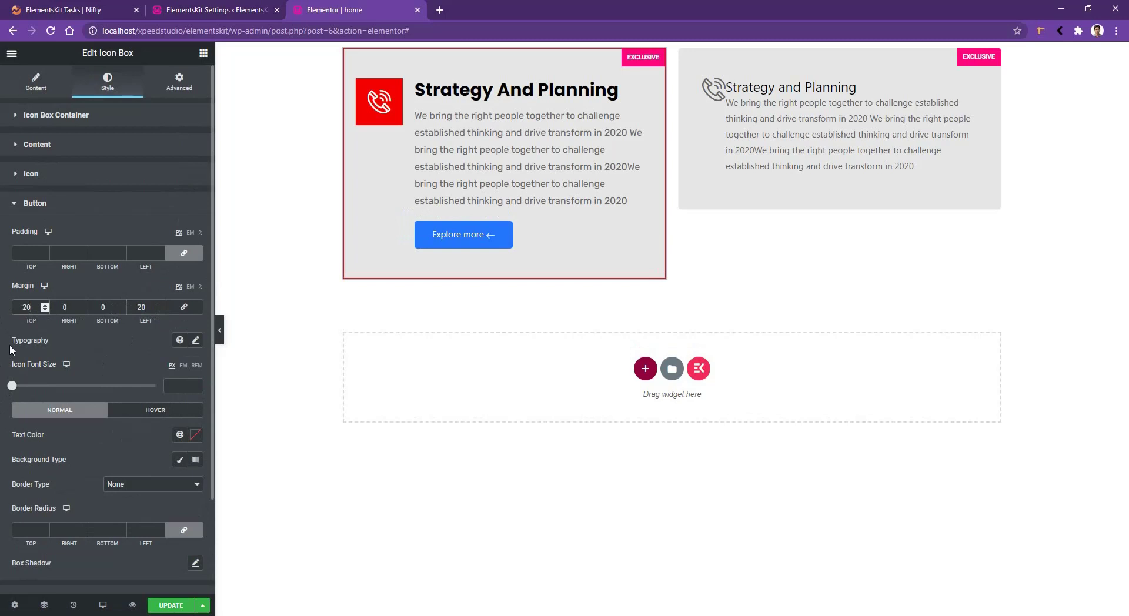
pyautogui.click(20, 368)
# Give the Explore more button a classic red hover background, keeping hover animation None.
pyautogui.scroll(-2, 99, 365)
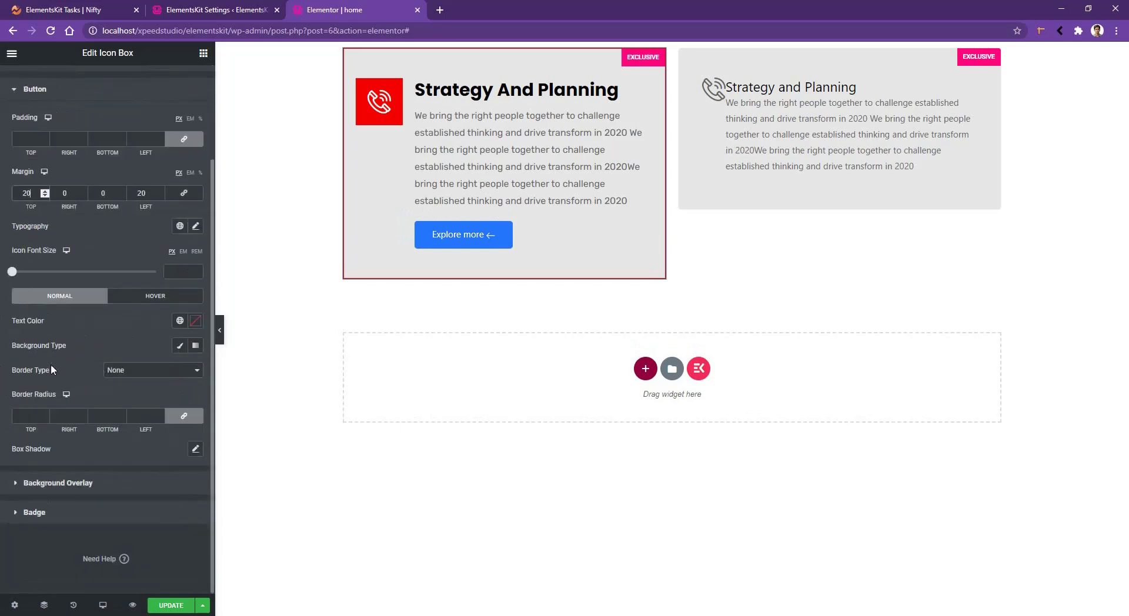
pyautogui.click(156, 297)
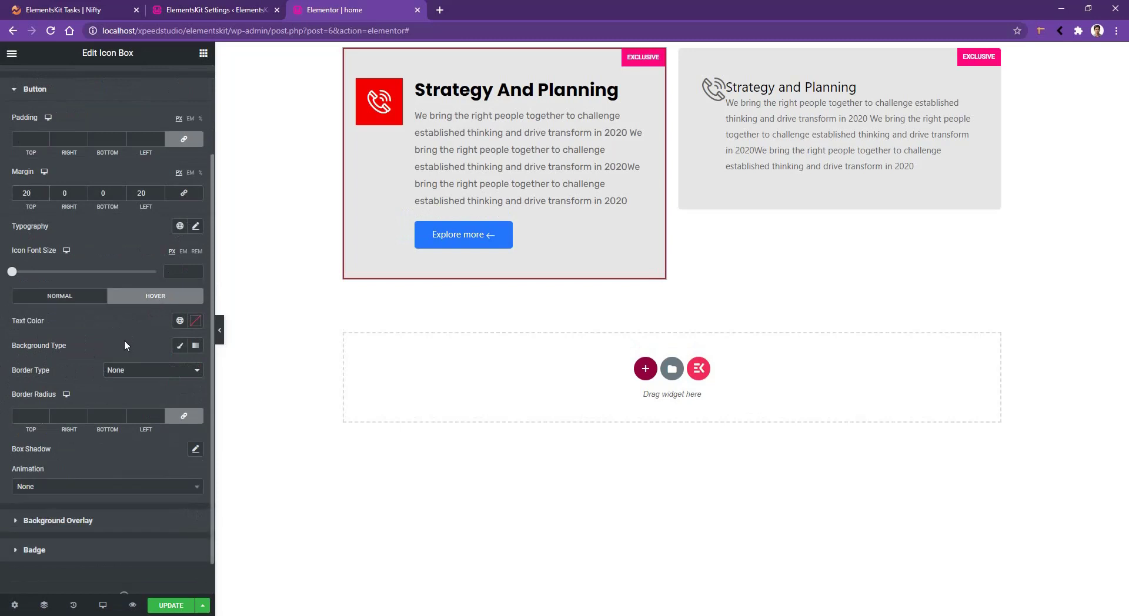
pyautogui.click(180, 345)
pyautogui.scroll(-3, 118, 344)
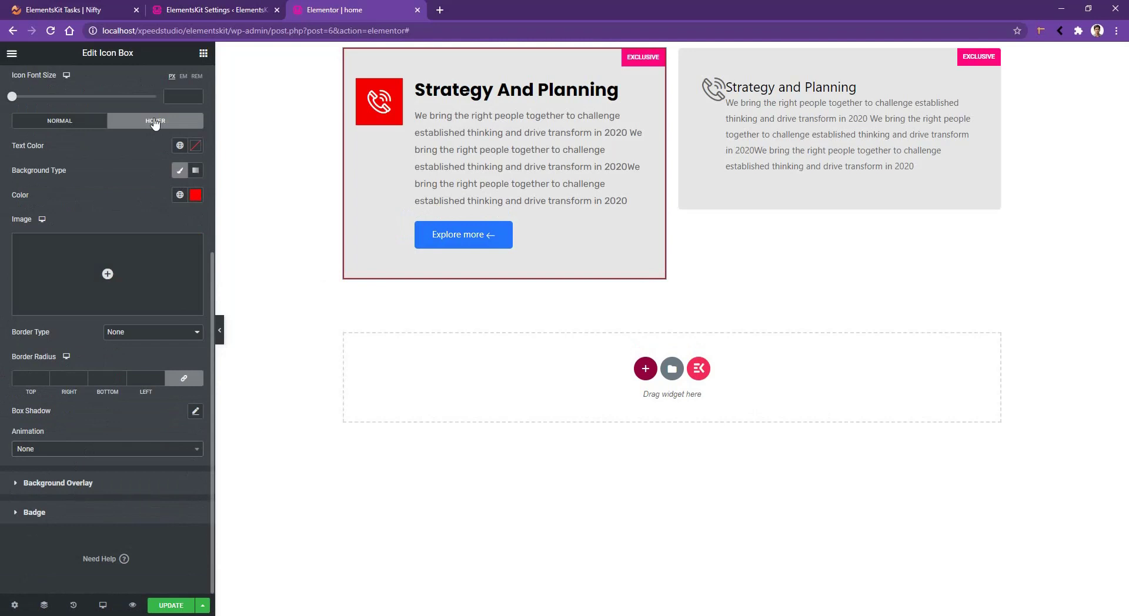
pyautogui.click(74, 450)
pyautogui.scroll(-3, 68, 539)
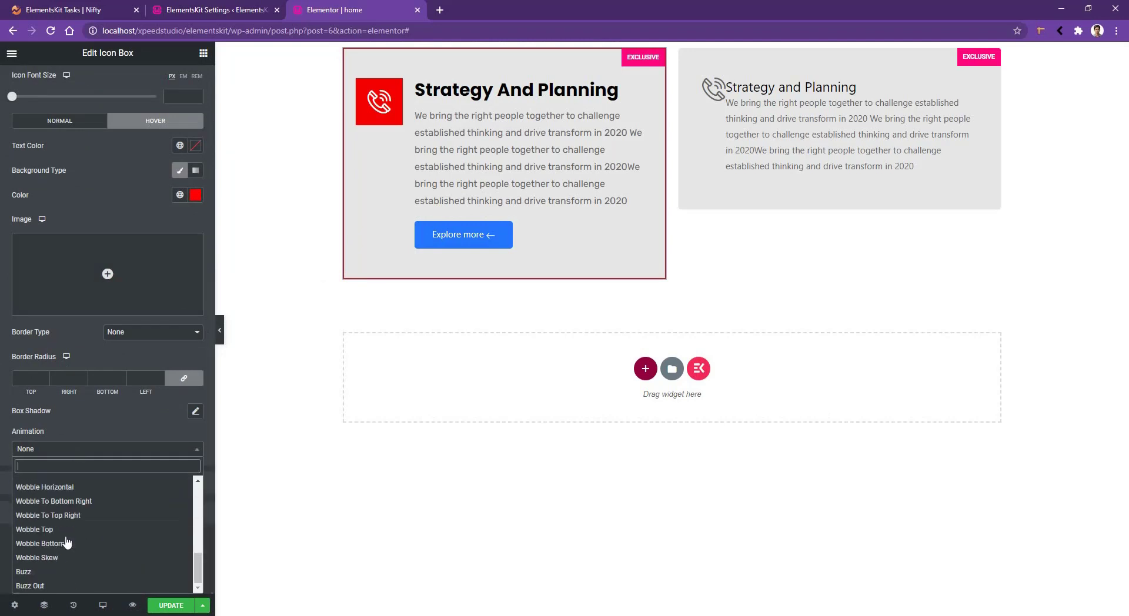
pyautogui.scroll(3, 67, 542)
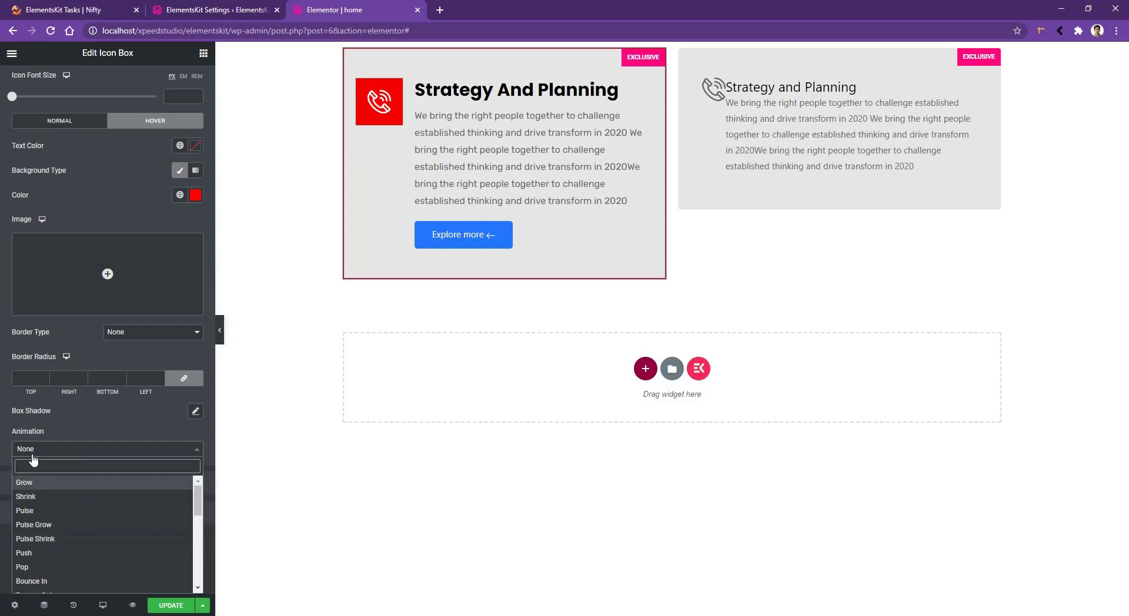
pyautogui.click(16, 432)
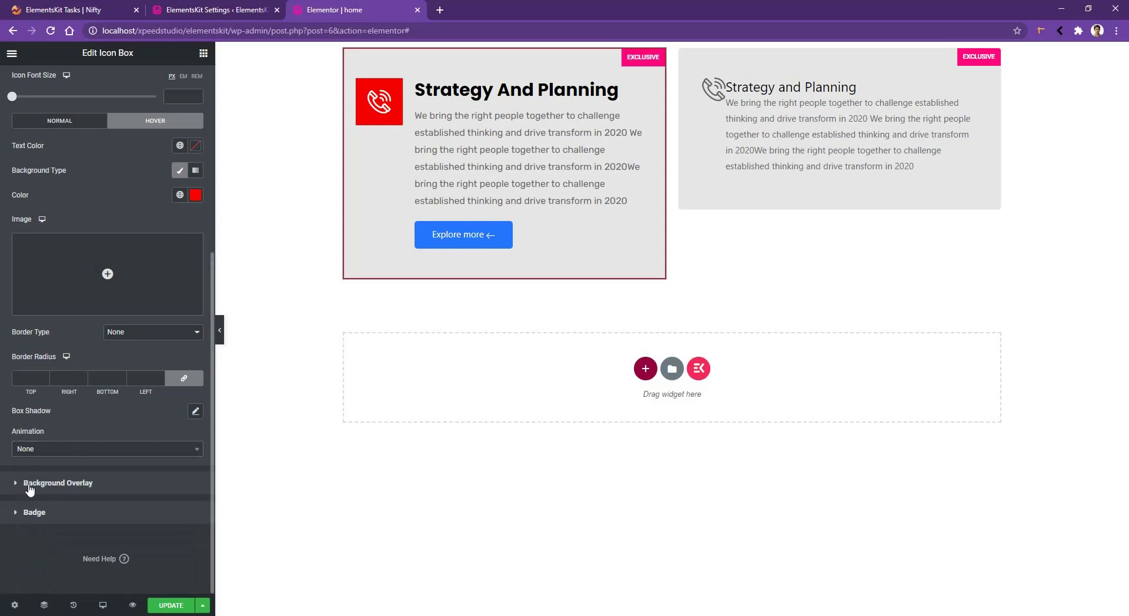
# Enable a classic light red background overlay with Hover Direction set to up.
pyautogui.click(29, 483)
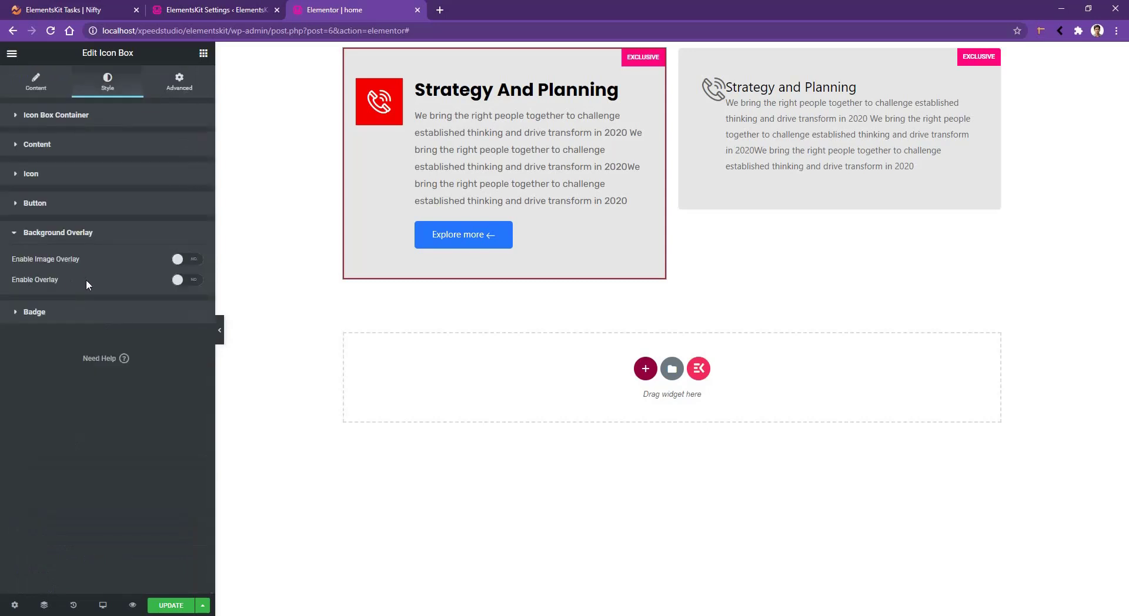
pyautogui.click(191, 282)
pyautogui.click(180, 328)
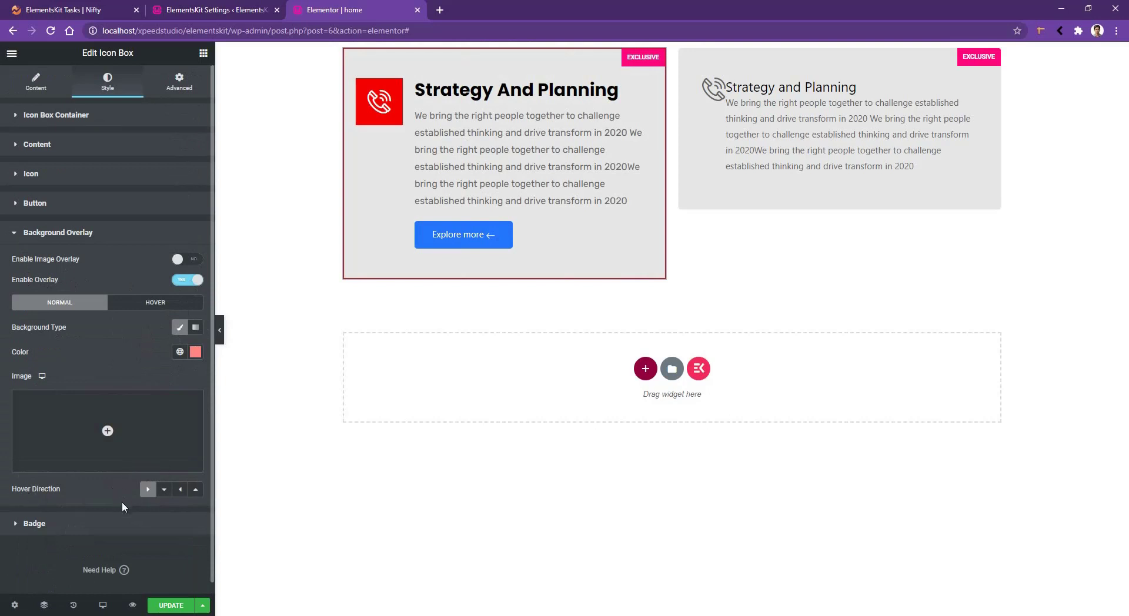
pyautogui.click(196, 489)
pyautogui.click(196, 353)
pyautogui.click(139, 523)
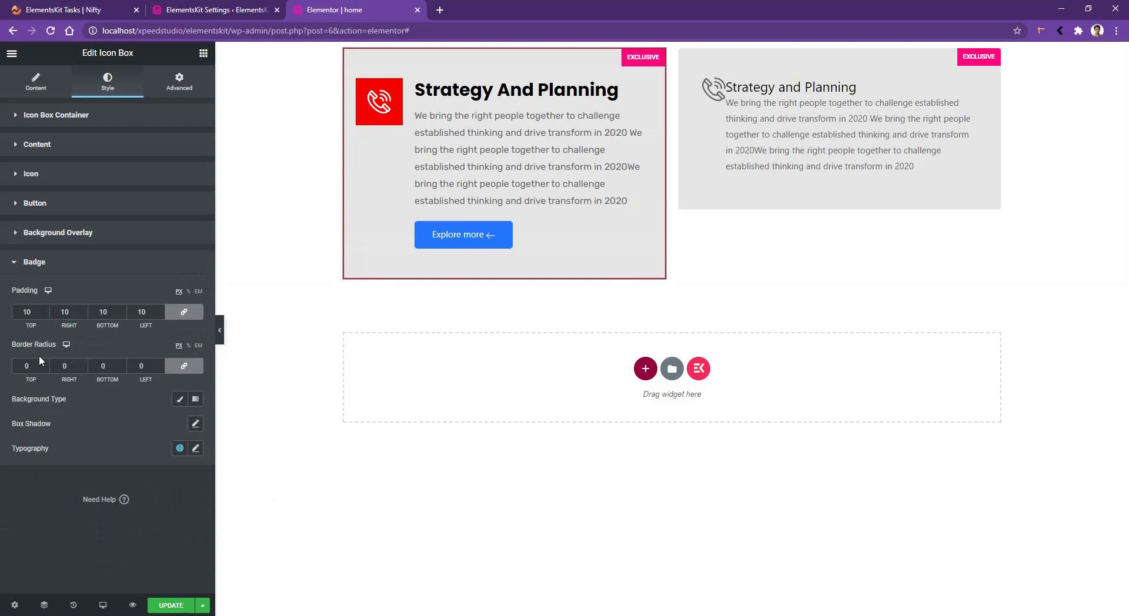
# Give the EXCLUSIVE badge a classic red background.
pyautogui.click(177, 404)
pyautogui.click(196, 423)
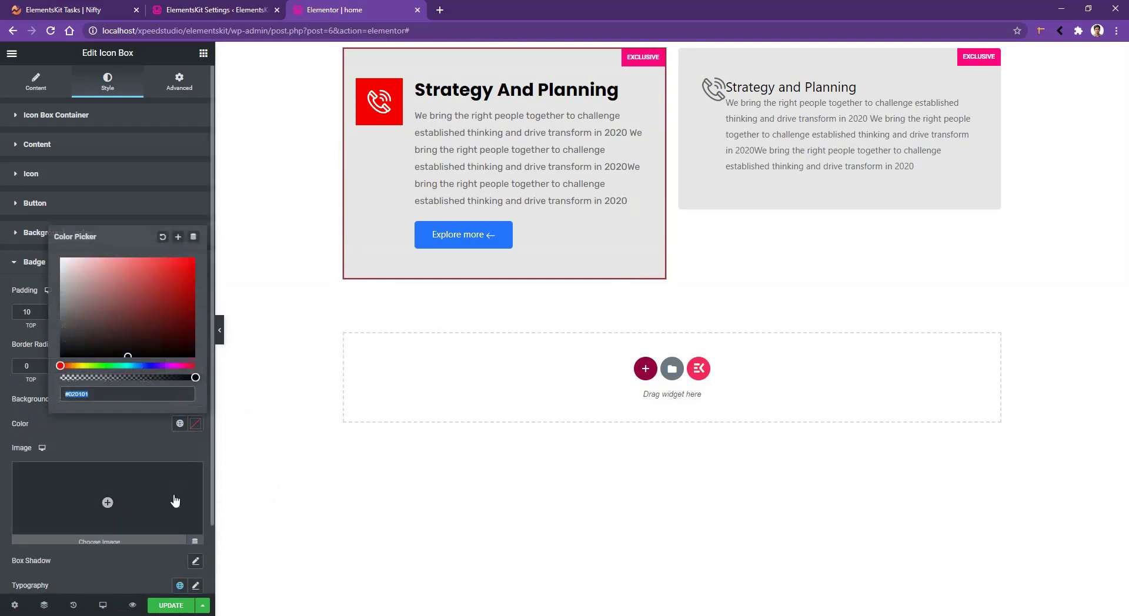
pyautogui.click(191, 259)
pyautogui.scroll(-1, 16, 421)
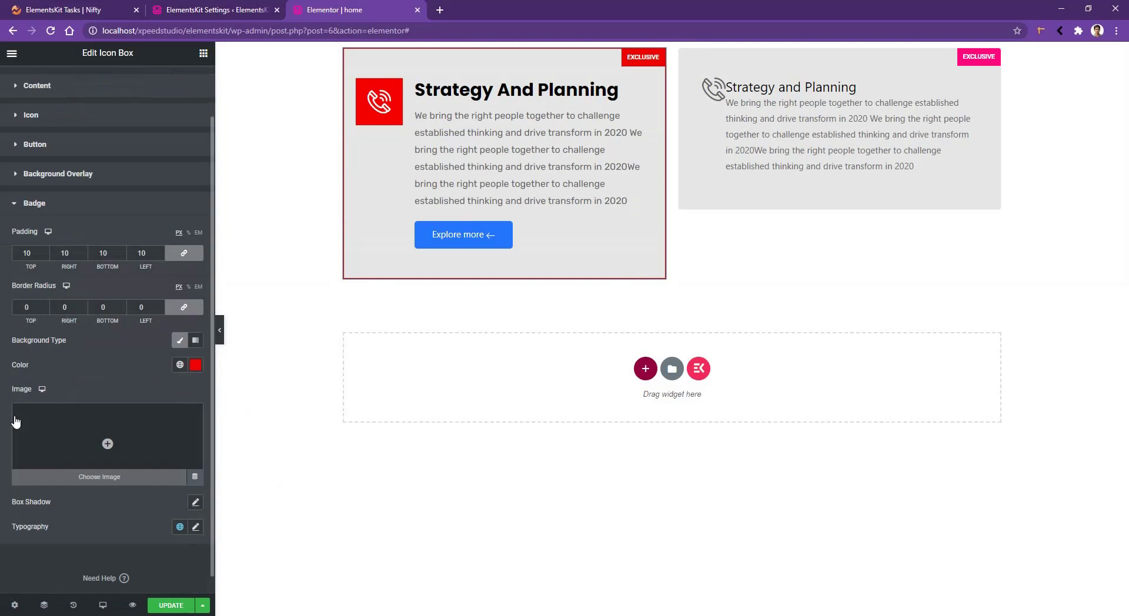
# Add a badge box shadow with vertical offset 11 and a lighter, semi-transparent colour.
pyautogui.click(195, 502)
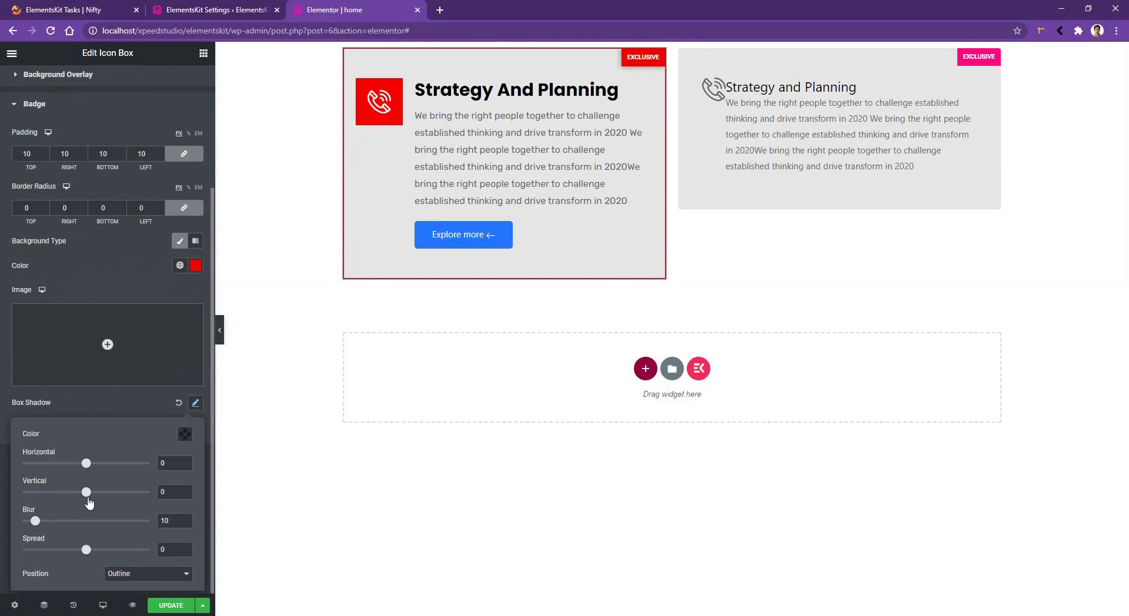
pyautogui.moveTo(87, 494); pyautogui.dragTo(93, 494)
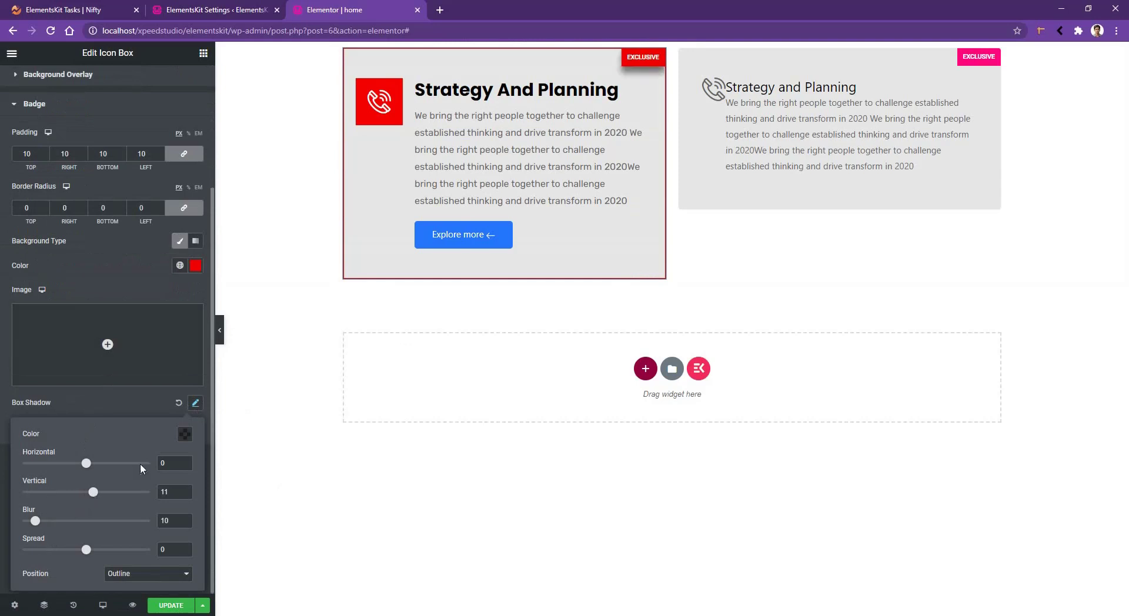
pyautogui.click(184, 434)
pyautogui.click(118, 388)
pyautogui.moveTo(118, 388); pyautogui.dragTo(88, 388)
pyautogui.click(3, 390)
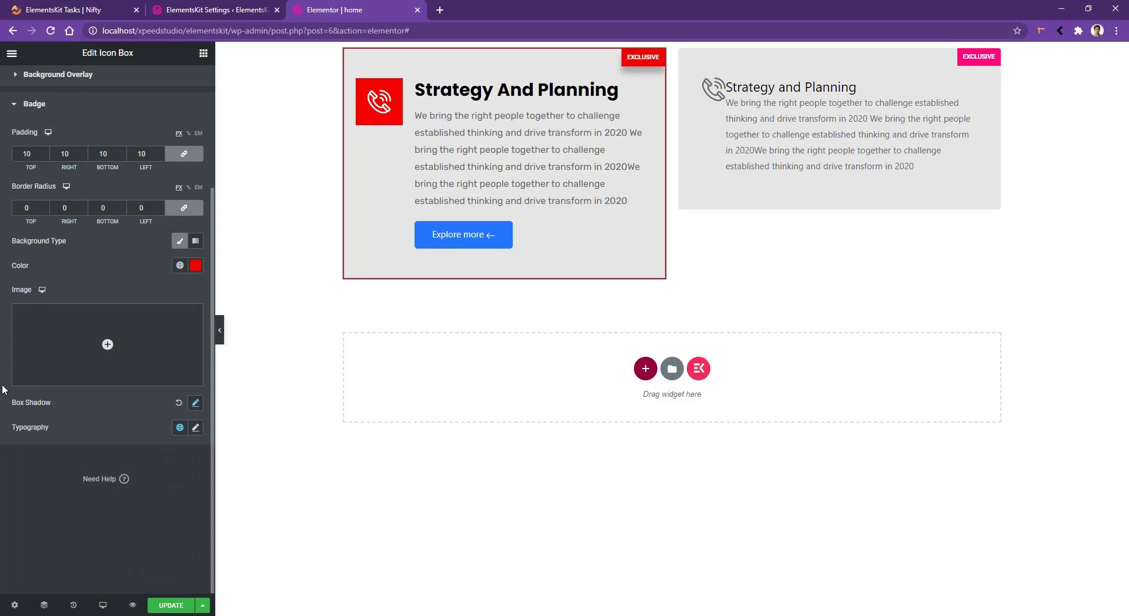
pyautogui.click(102, 605)
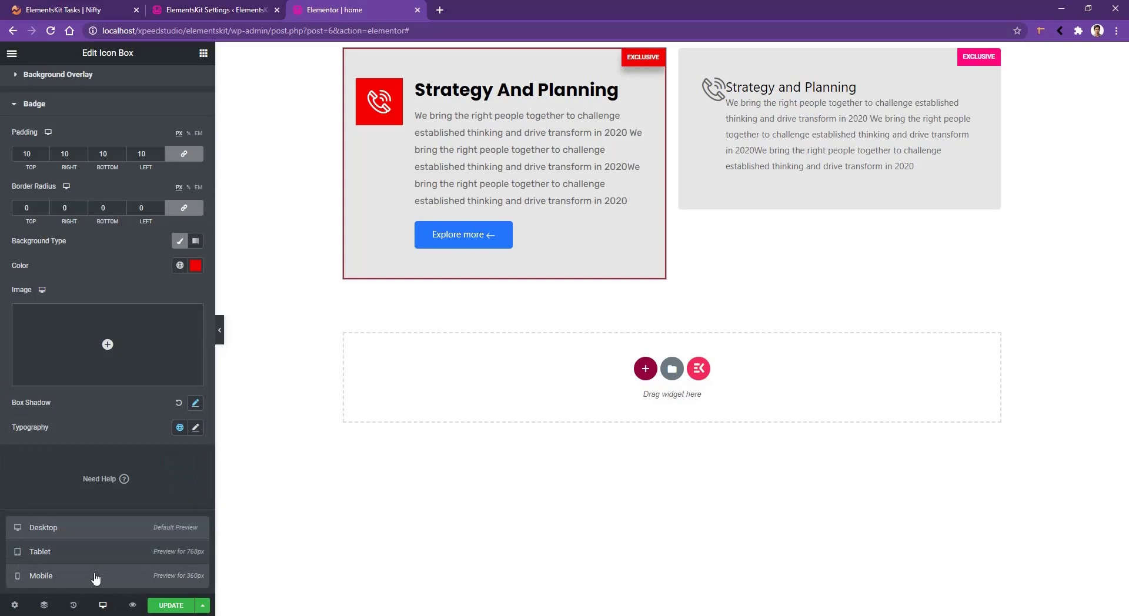
# In mobile preview, reduce the icon box title's typography size so it fits two lines.
pyautogui.click(97, 576)
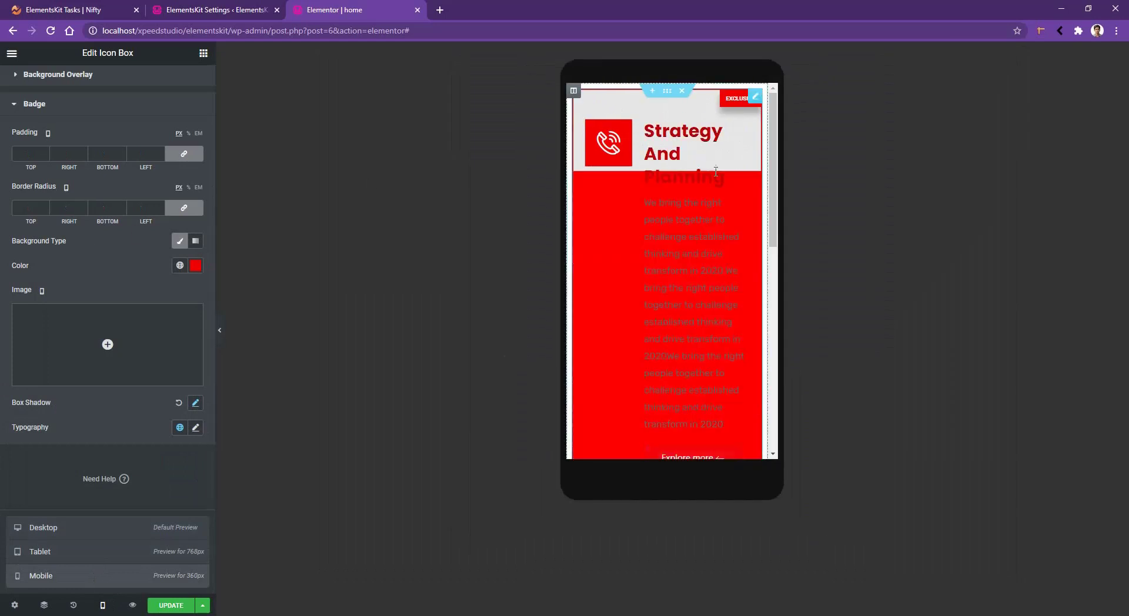
pyautogui.scroll(3, 48, 185)
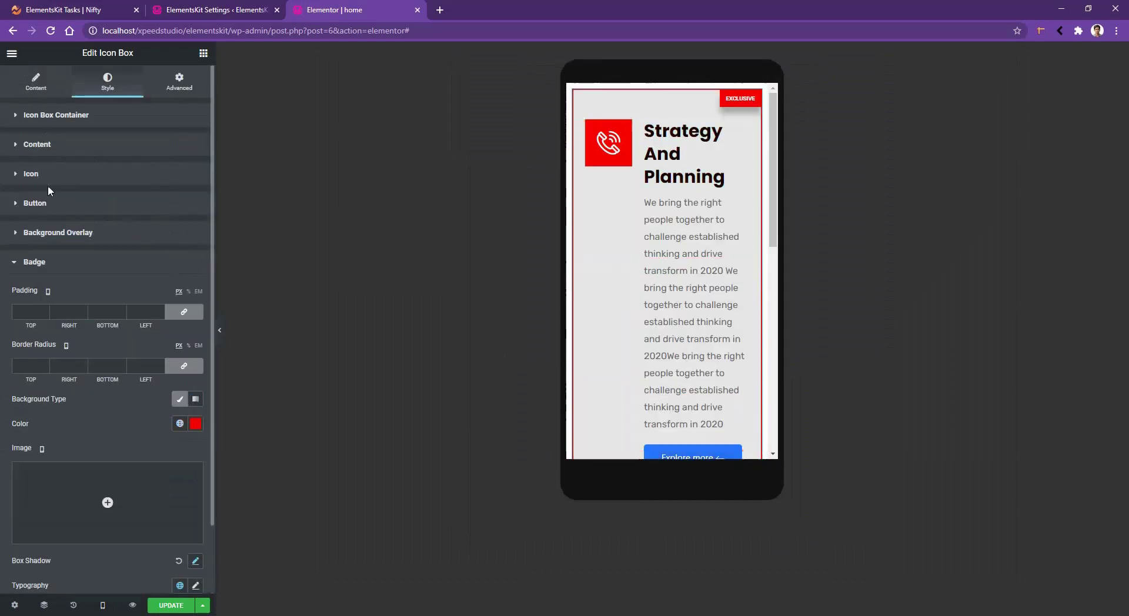
pyautogui.click(72, 145)
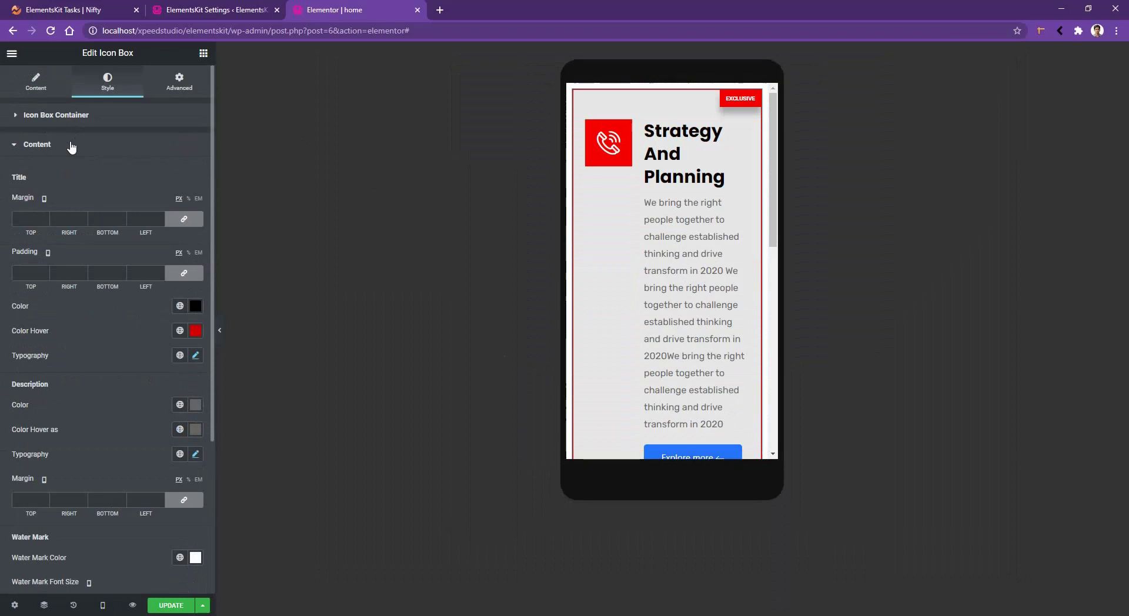
pyautogui.click(196, 356)
pyautogui.rightClick(195, 355)
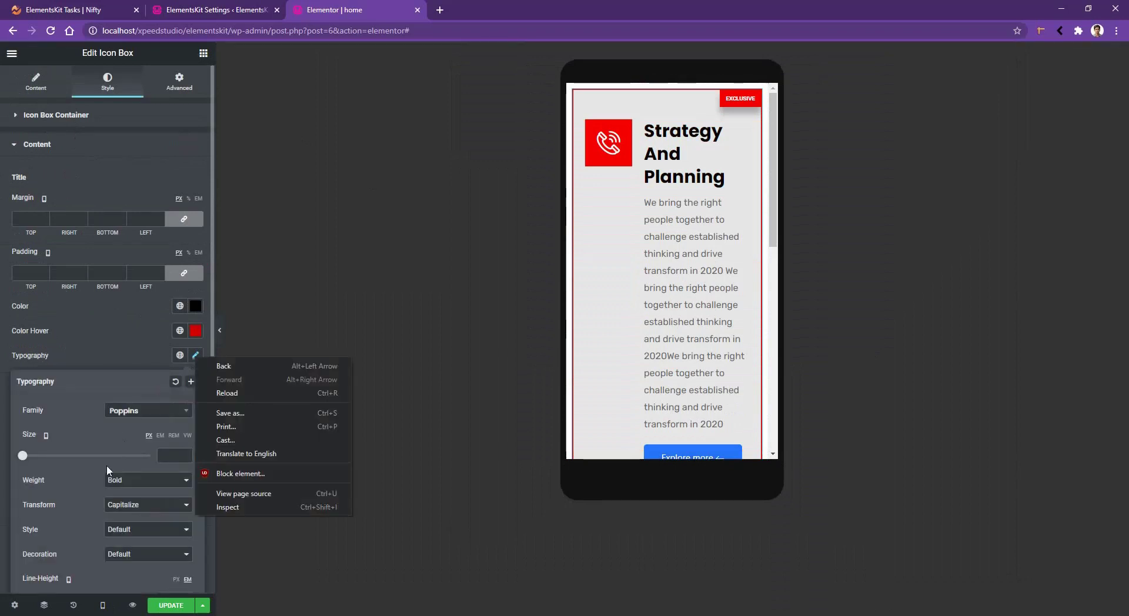
pyautogui.click(33, 456)
pyautogui.click(73, 353)
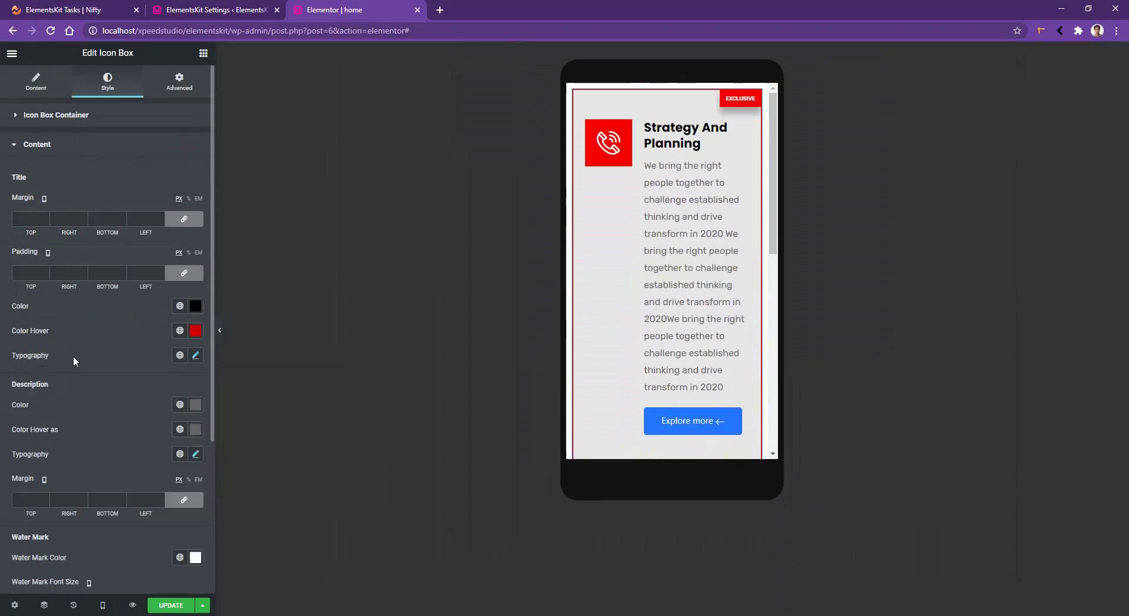
# Set the mobile description typography size to 14.
pyautogui.click(195, 454)
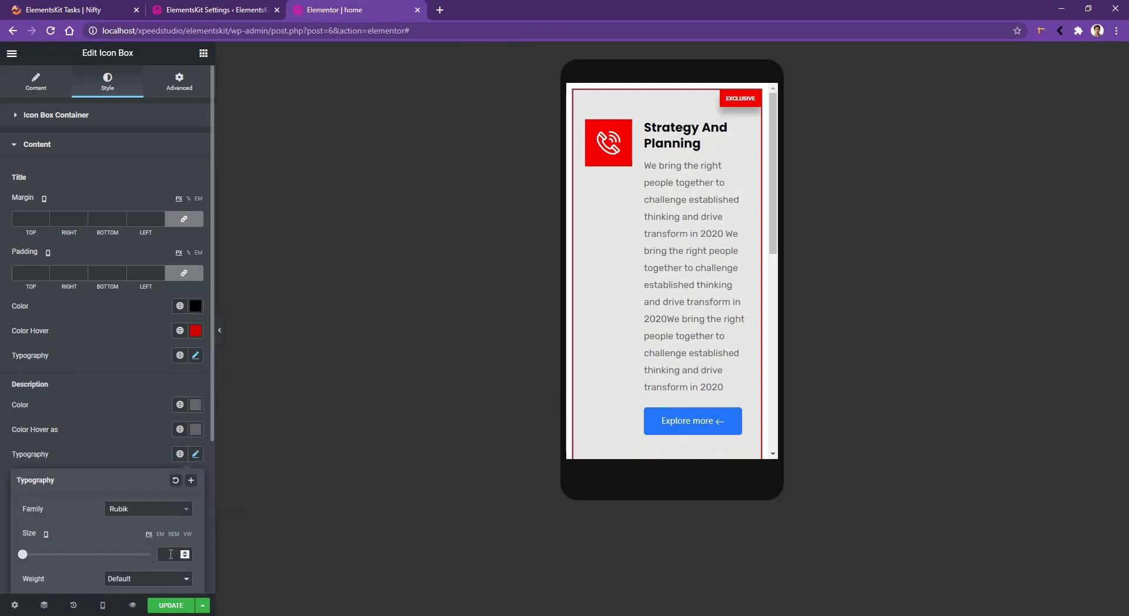
pyautogui.write('14')
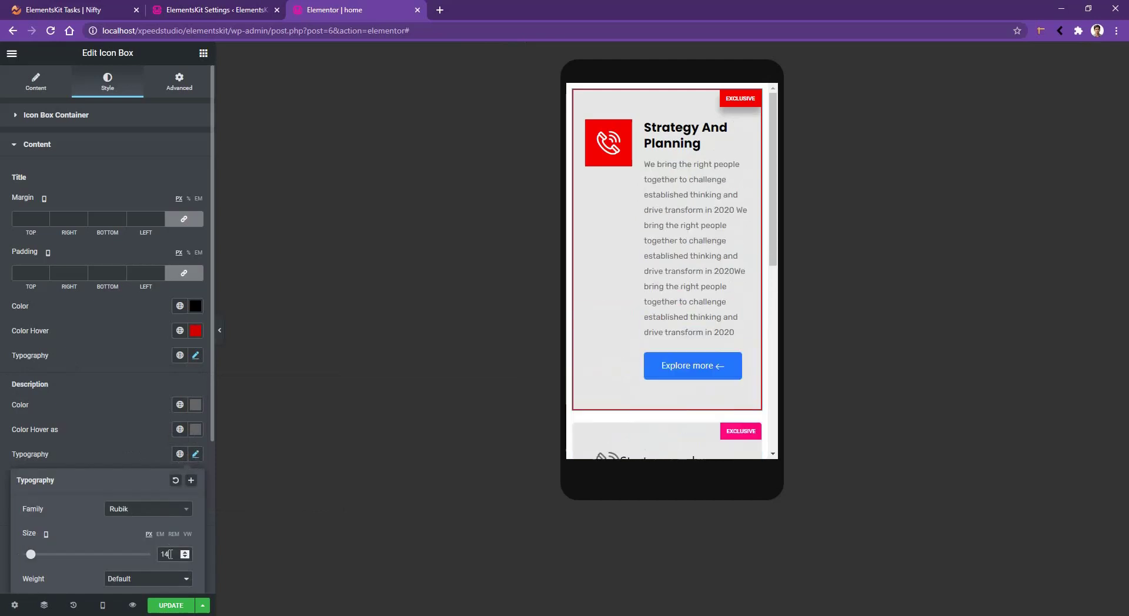
pyautogui.click(58, 165)
pyautogui.scroll(-4, 66, 353)
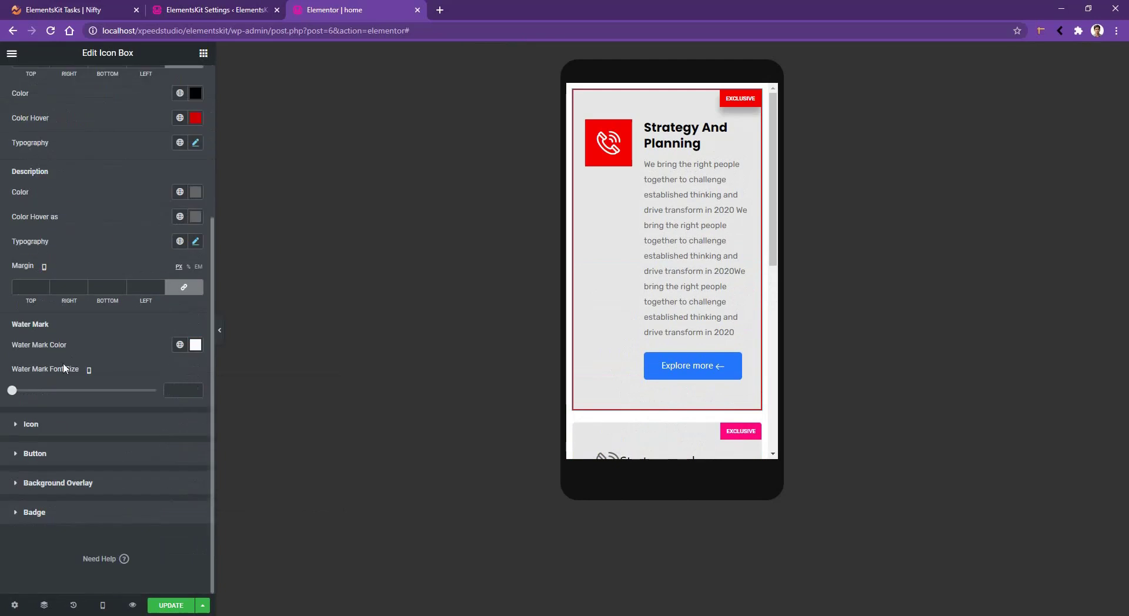
# Set the mobile icon size to 36 and its square's height, width and line height to 60.
pyautogui.click(29, 424)
pyautogui.scroll(-4, 76, 383)
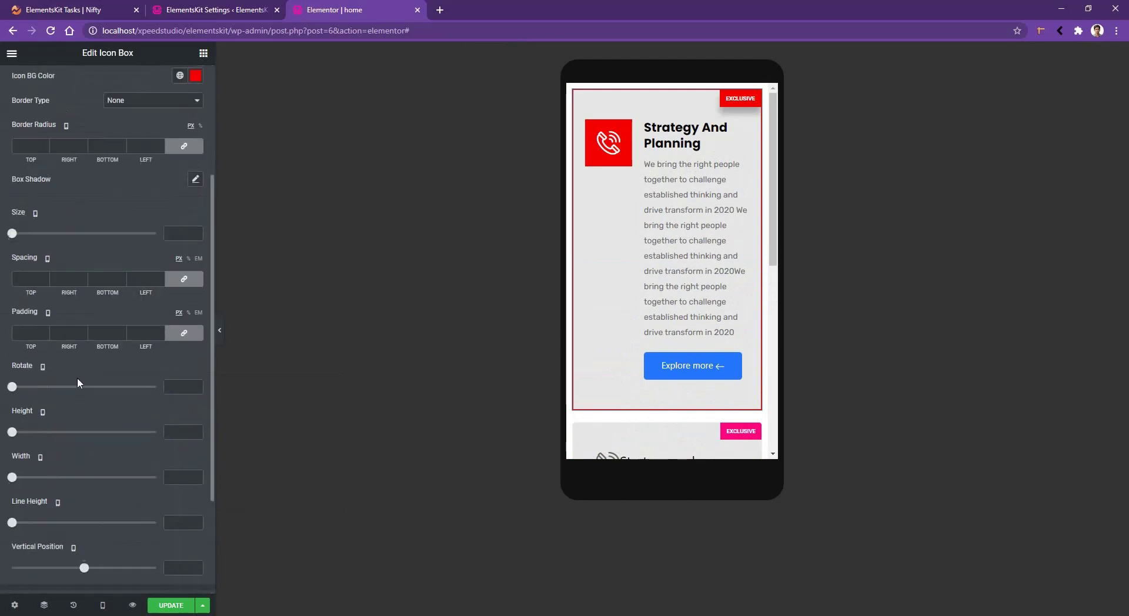
pyautogui.scroll(3, 76, 382)
pyautogui.moveTo(12, 352); pyautogui.dragTo(26, 352)
pyautogui.scroll(-5, 127, 296)
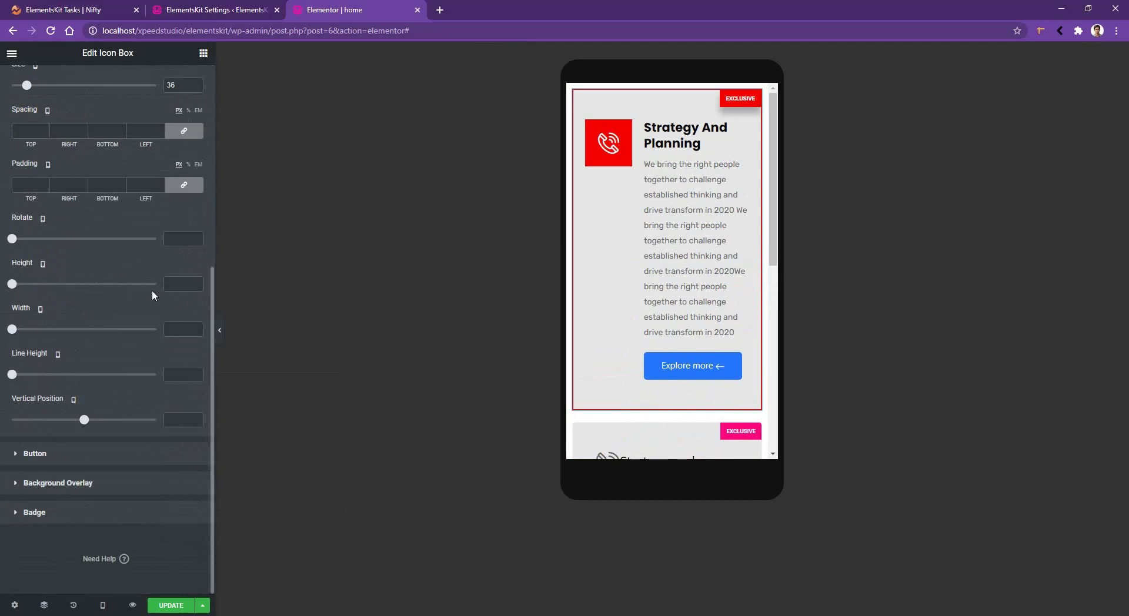
pyautogui.click(175, 286)
pyautogui.write('60')
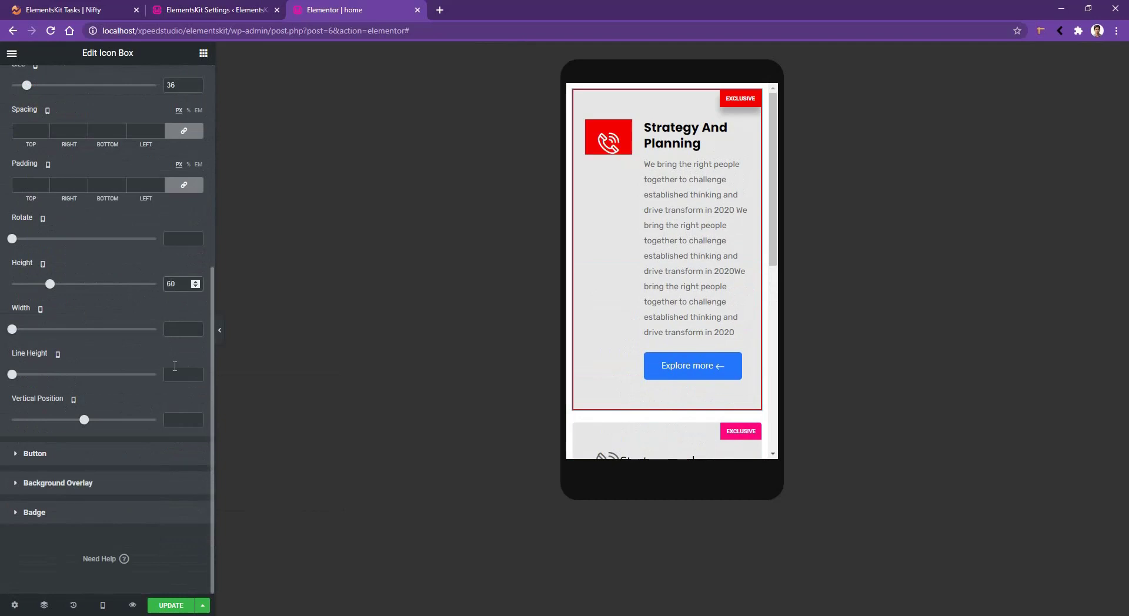
pyautogui.click(180, 326)
pyautogui.write('60')
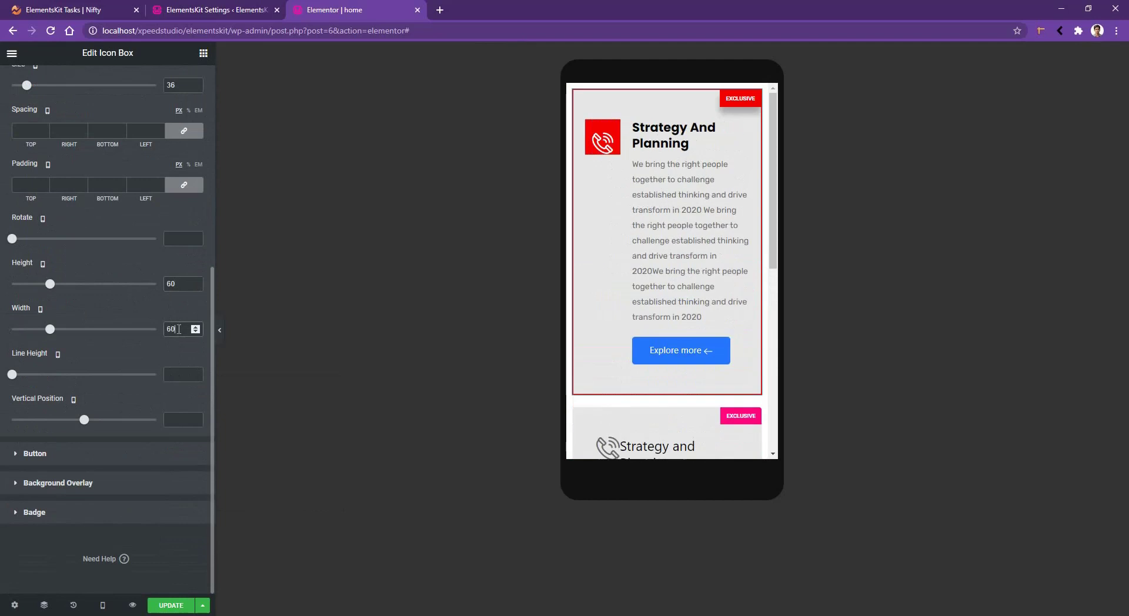
pyautogui.click(180, 377)
pyautogui.write('60')
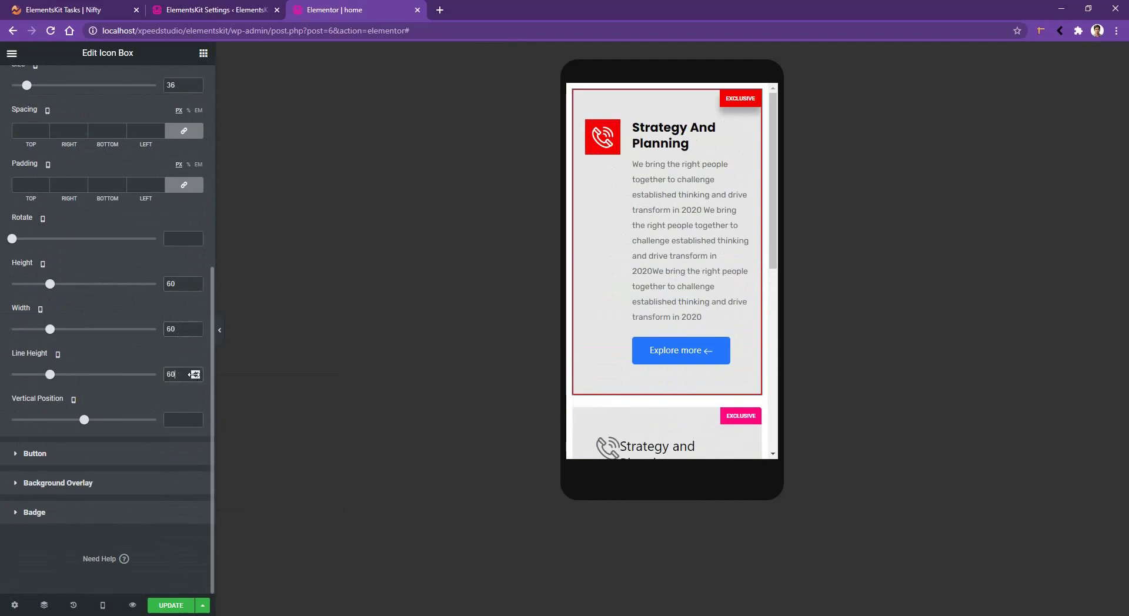
pyautogui.click(639, 193)
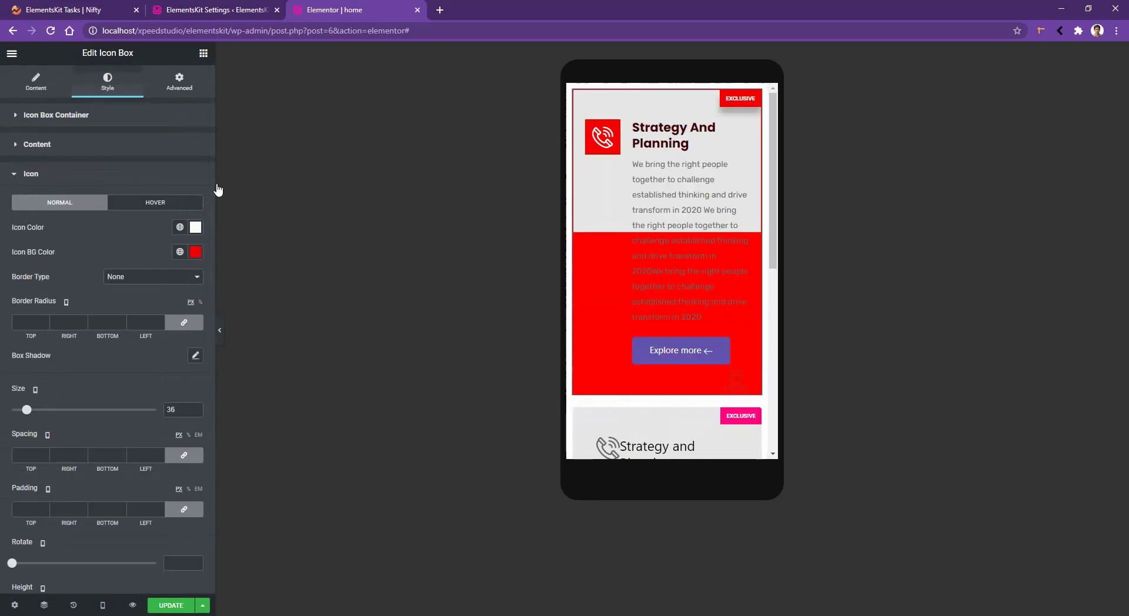
# Give the icon box container 10 px linked padding on mobile, then return to Desktop preview.
pyautogui.click(69, 121)
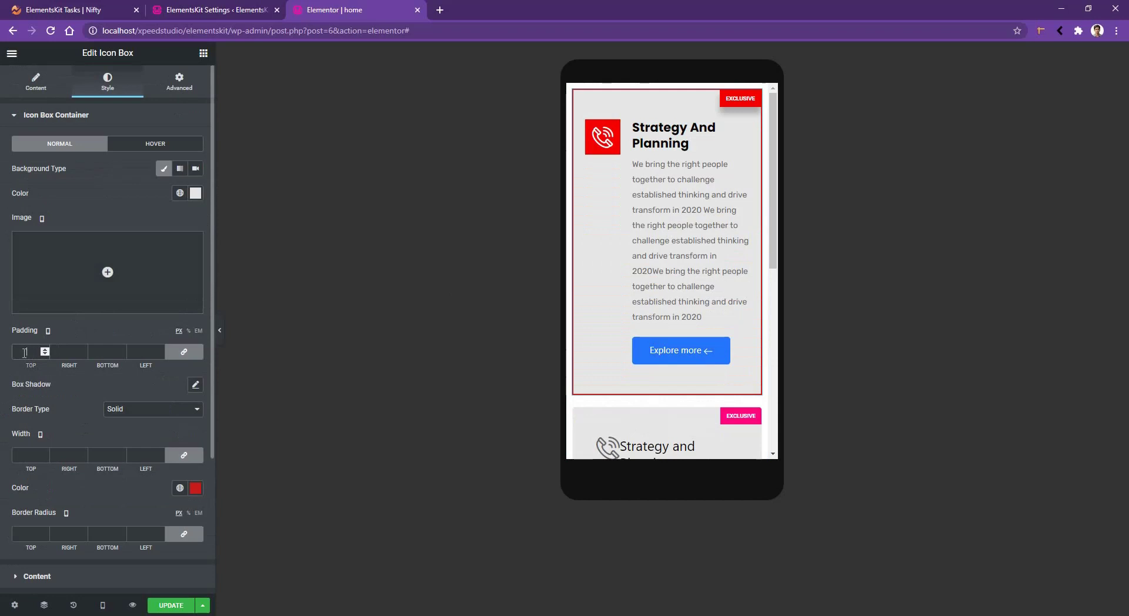
pyautogui.click(24, 352)
pyautogui.write('10')
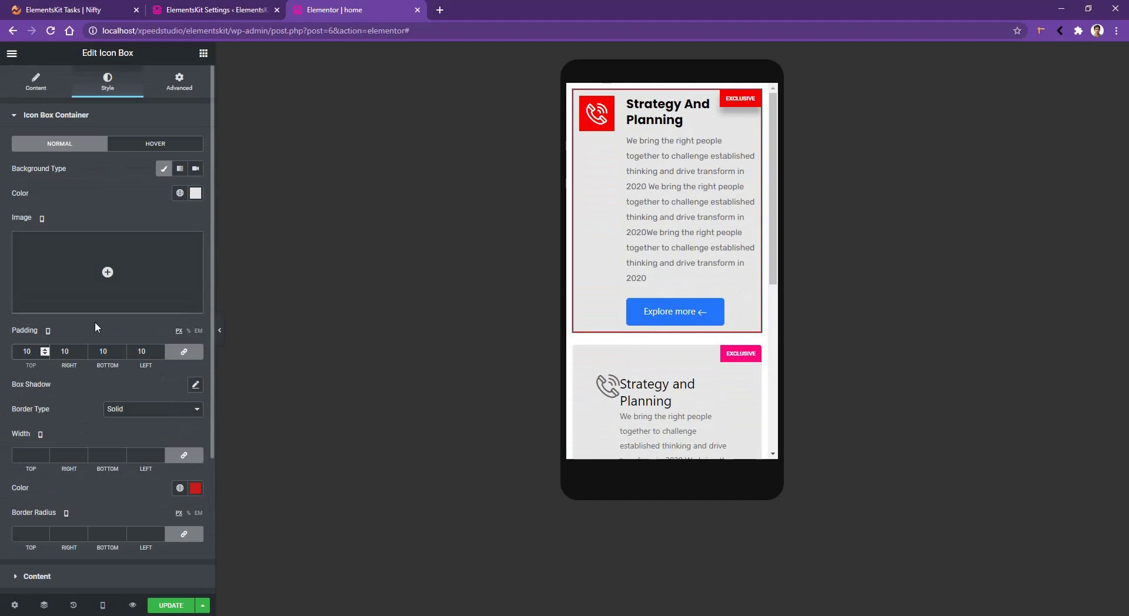
pyautogui.click(102, 606)
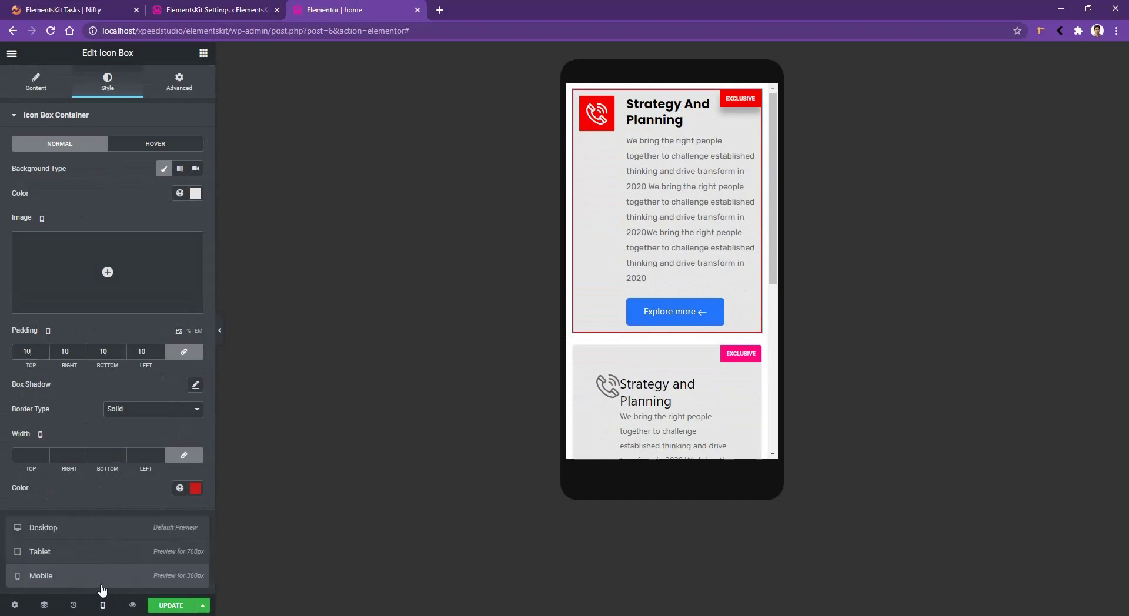
pyautogui.click(102, 532)
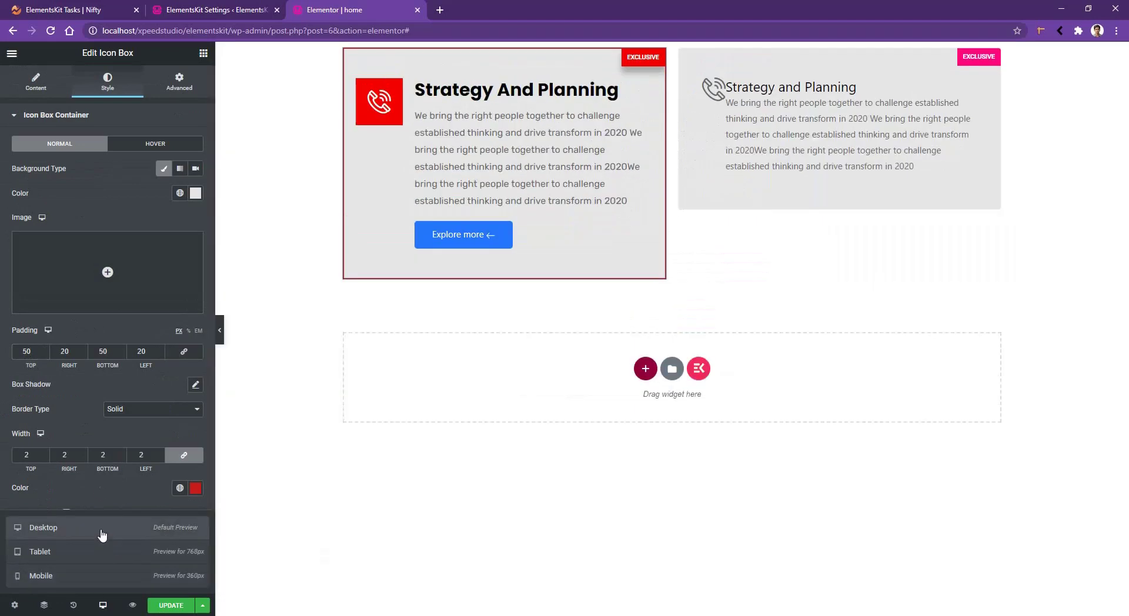
# Toggle the preview to Mobile and back to Desktop, then save the page with Update.
pyautogui.click(88, 576)
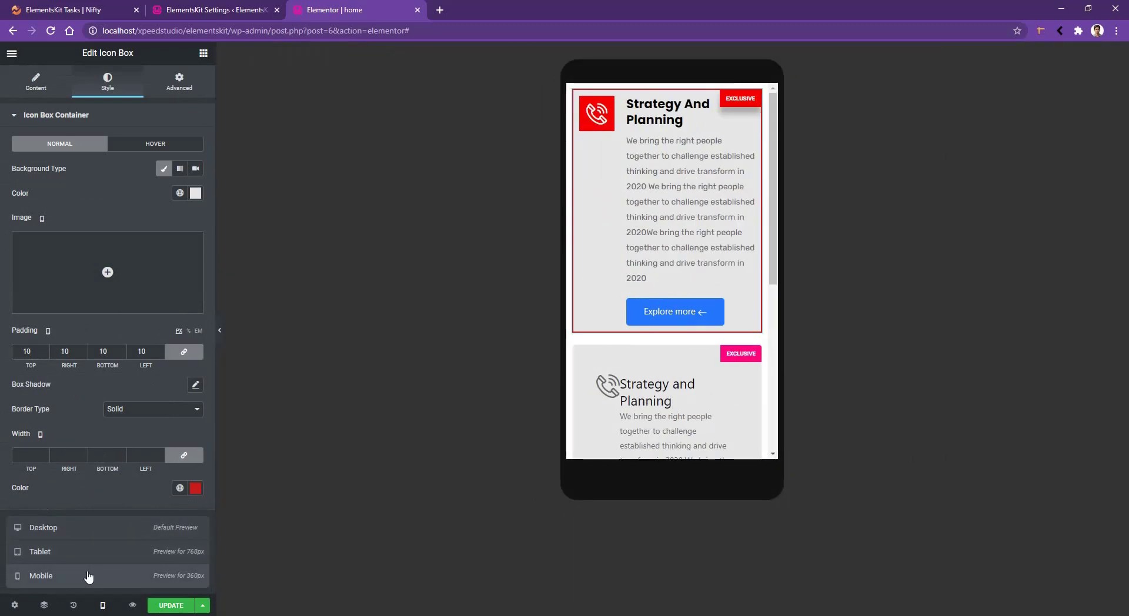
pyautogui.click(91, 534)
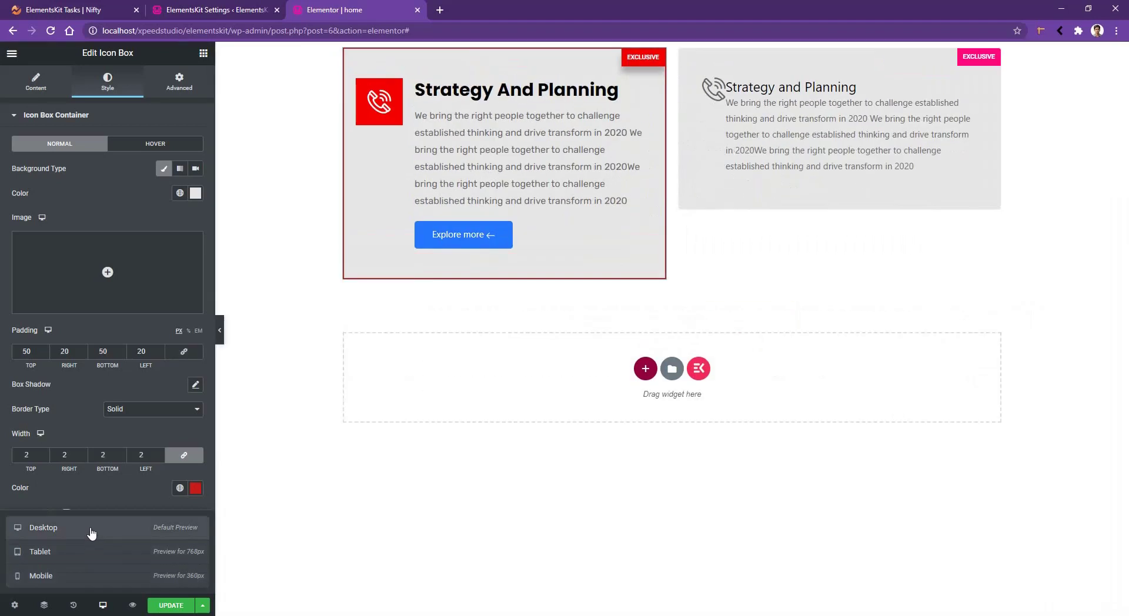
pyautogui.click(171, 606)
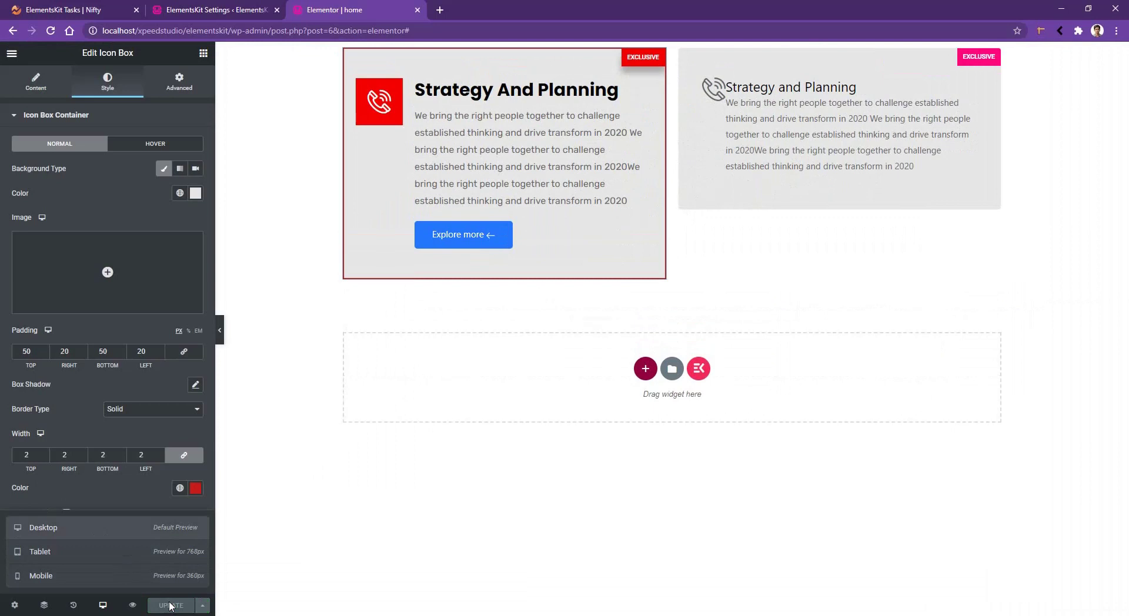
# Insert the ElementsKit Icon Box preset 'Box with icon hover Style' below the Strategy cards.
pyautogui.click(700, 369)
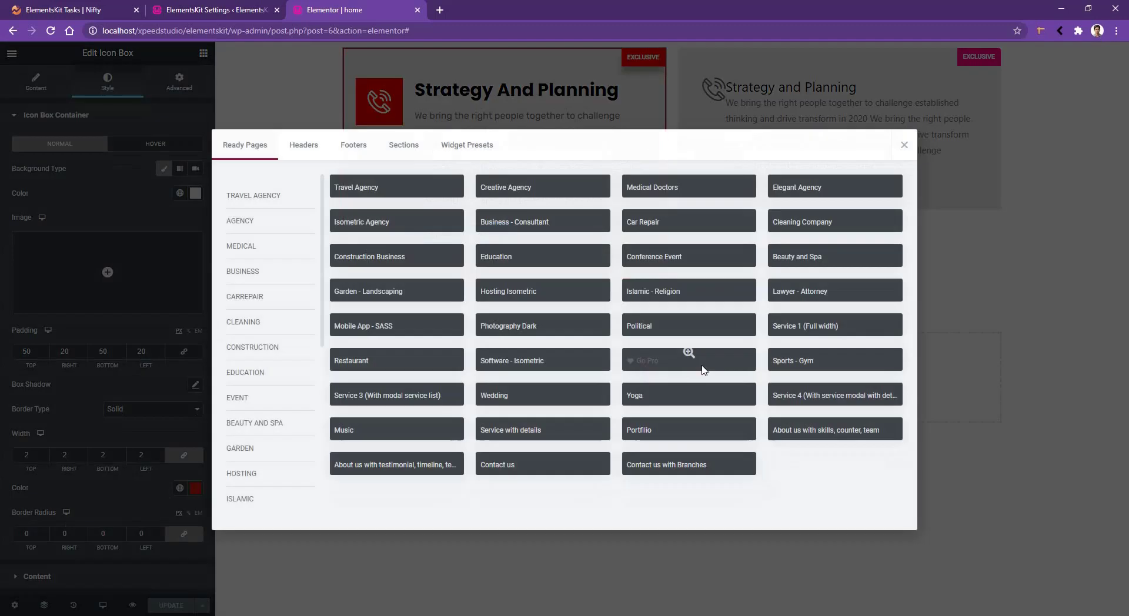
pyautogui.click(467, 145)
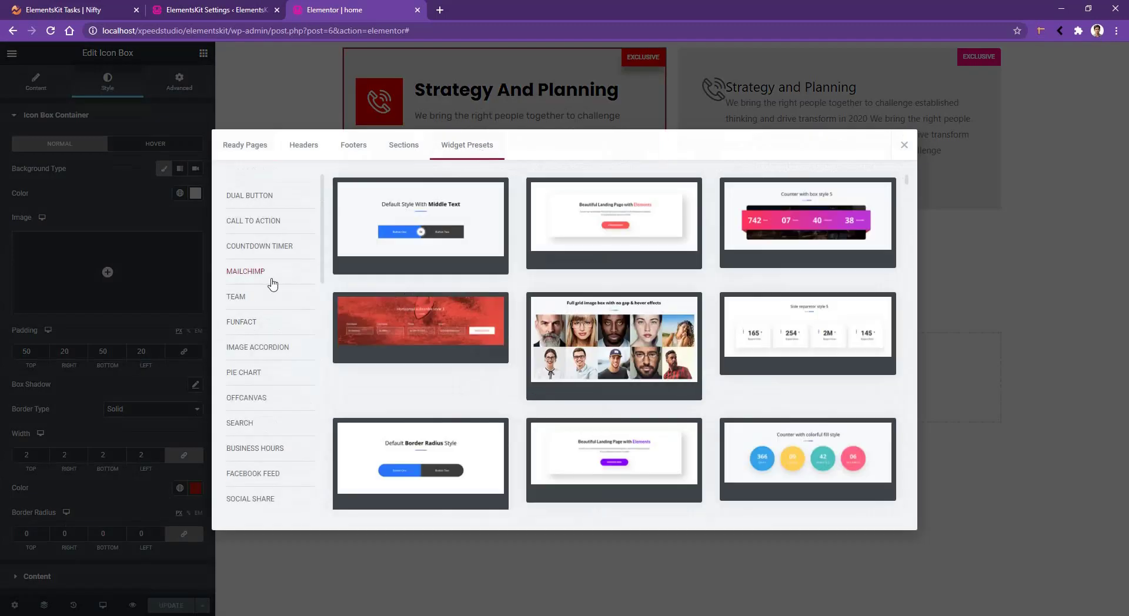
pyautogui.scroll(-4, 272, 285)
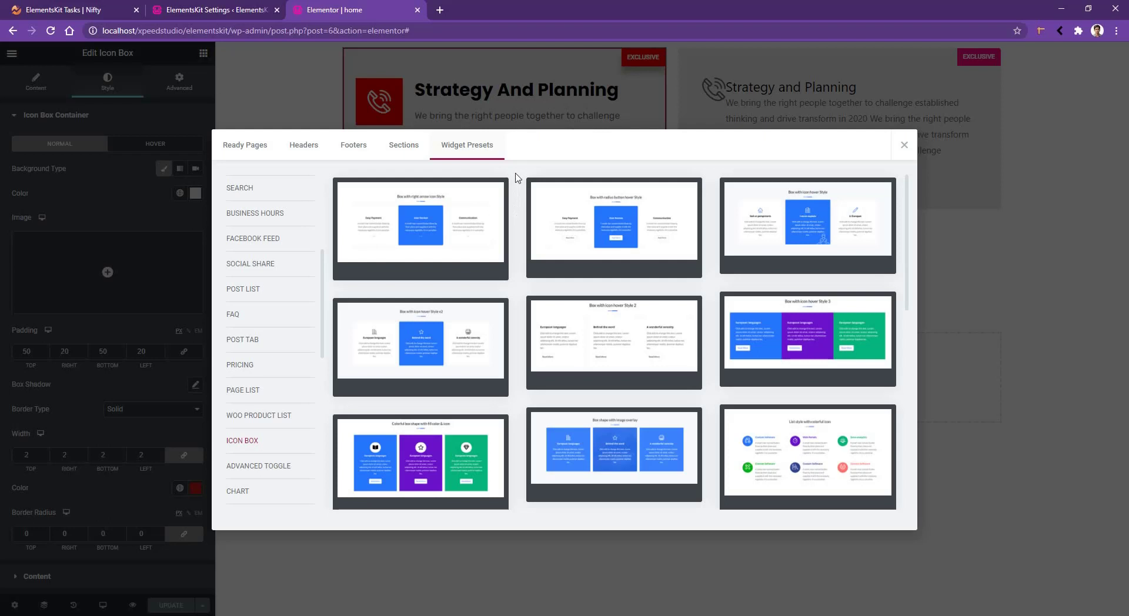
pyautogui.scroll(-5, 517, 182)
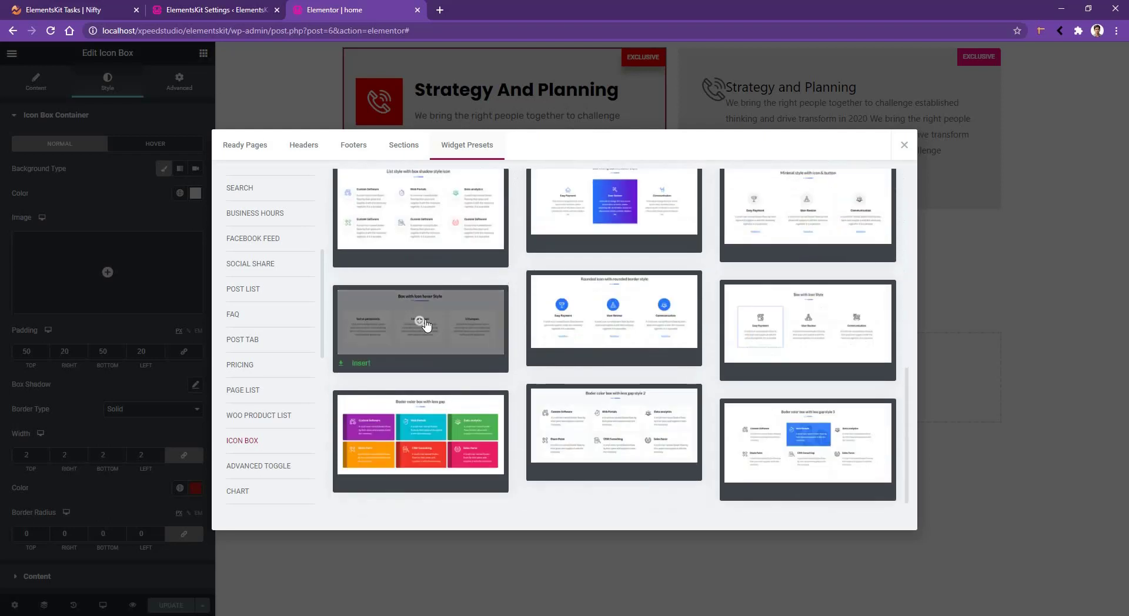
pyautogui.click(421, 322)
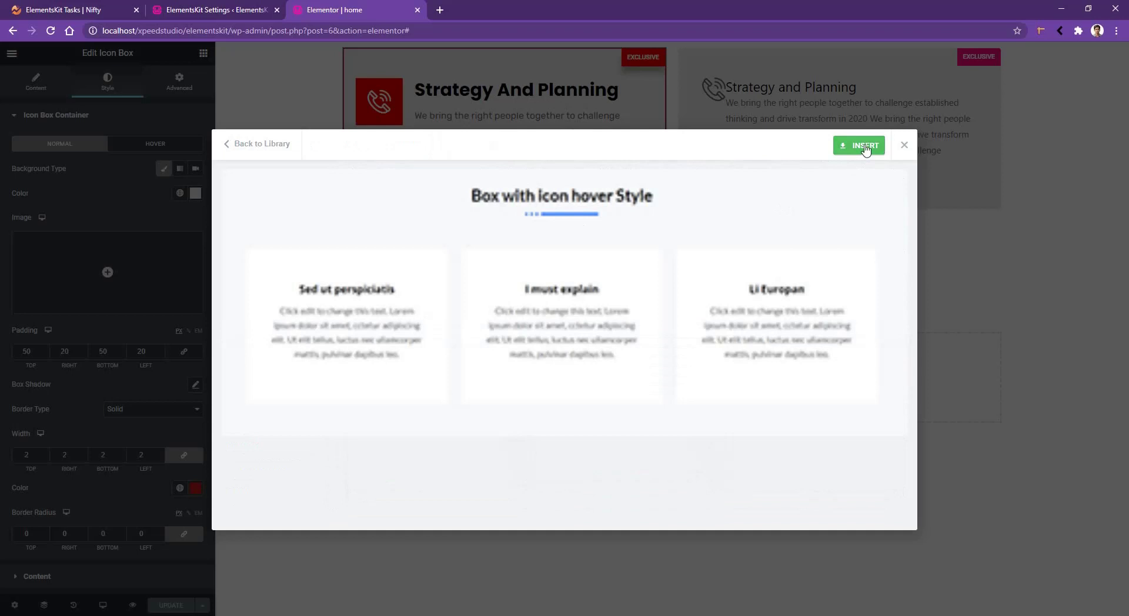
pyautogui.click(864, 147)
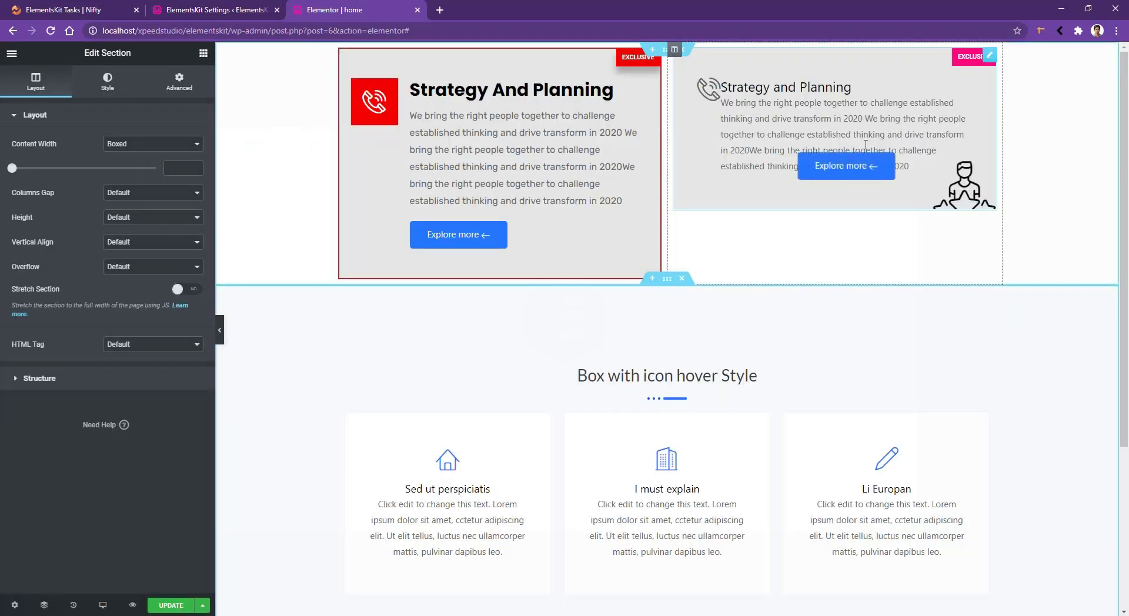
pyautogui.scroll(-2, 866, 144)
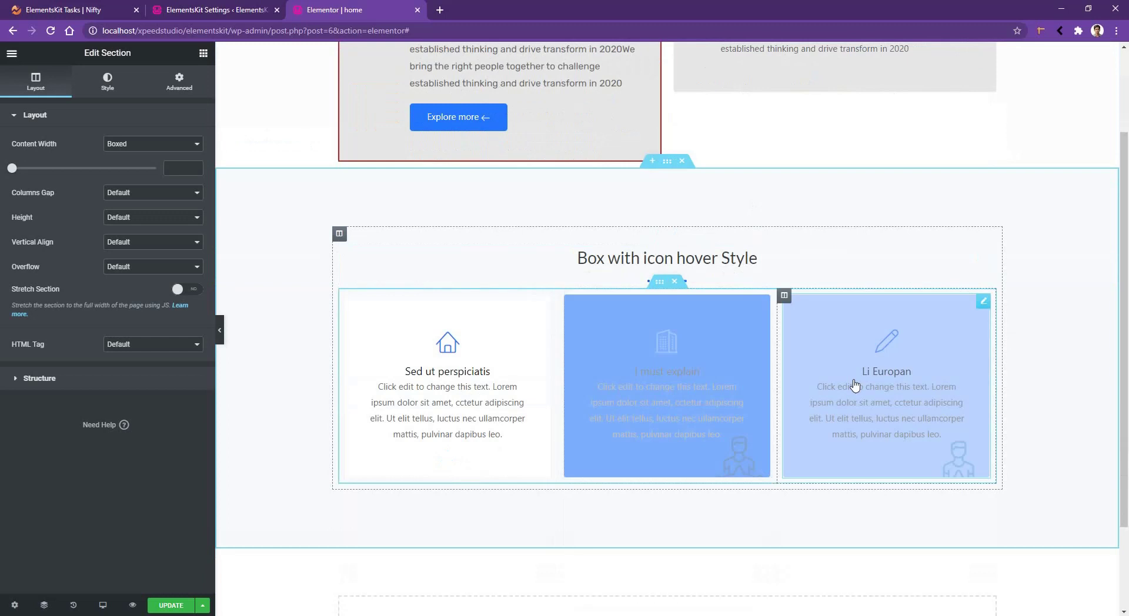